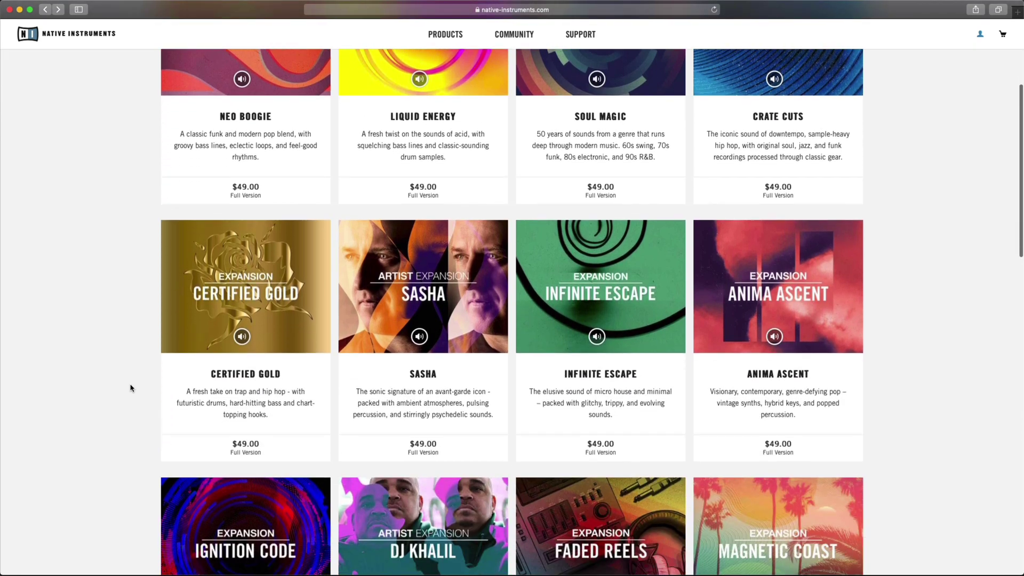
pyautogui.scroll(-8, 131, 388)
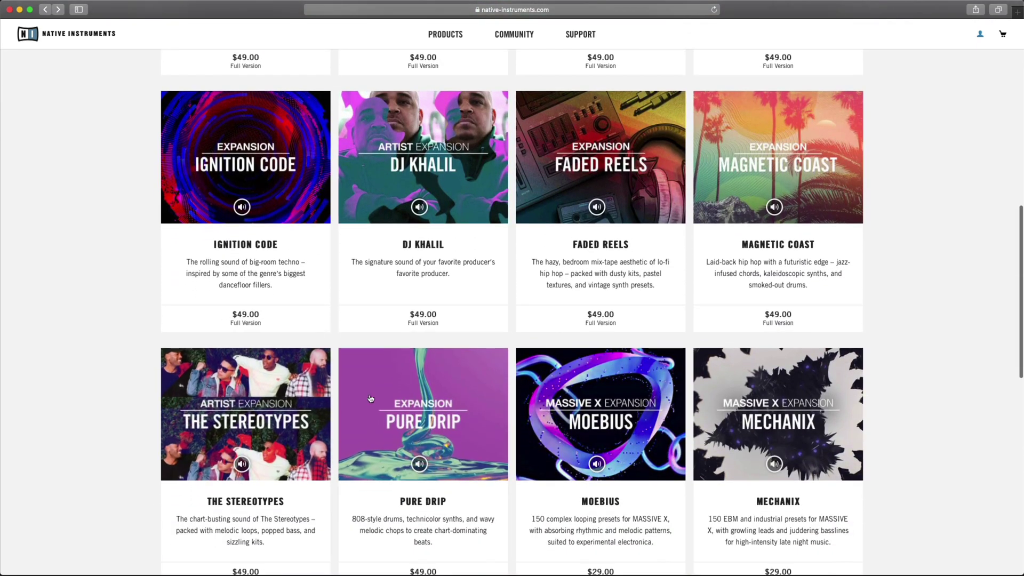
# - Open the Pure Drip expansion's product page on the Native Instruments site and scroll through its contents
pyautogui.click(369, 397)
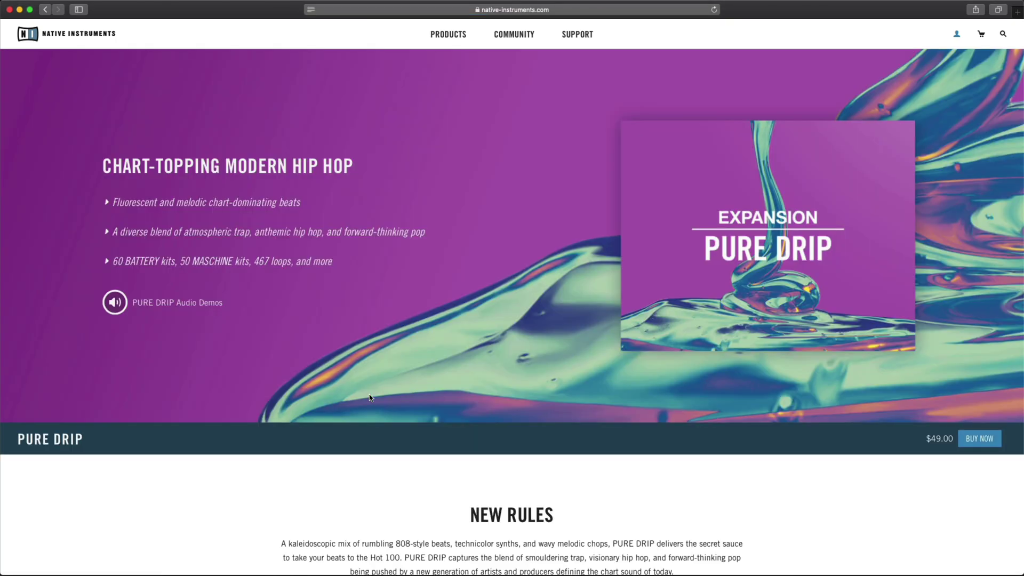
pyautogui.scroll(-4, 369, 397)
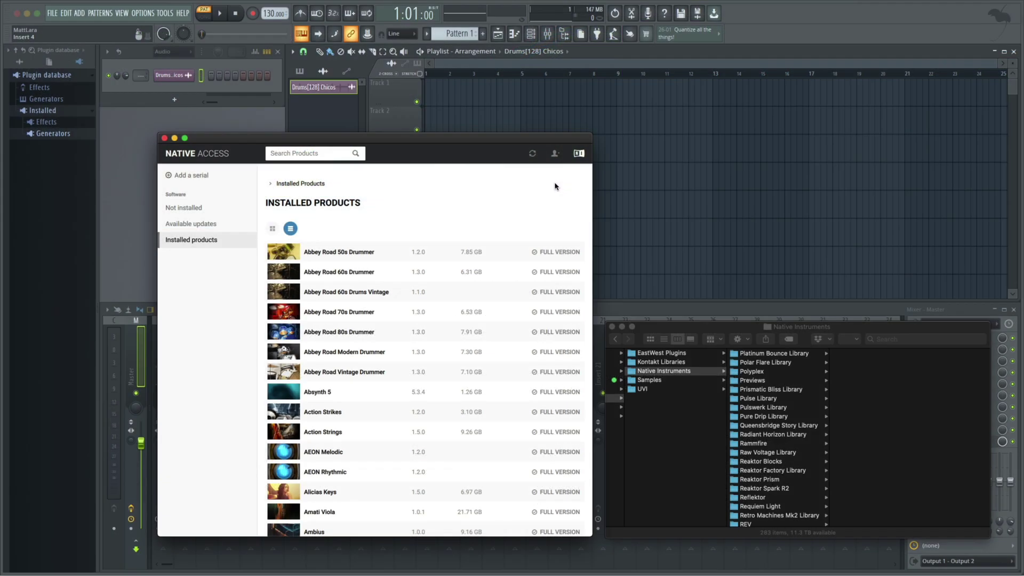
# - Open Native Access Preferences from the account menu to view the install file locations
pyautogui.click(554, 153)
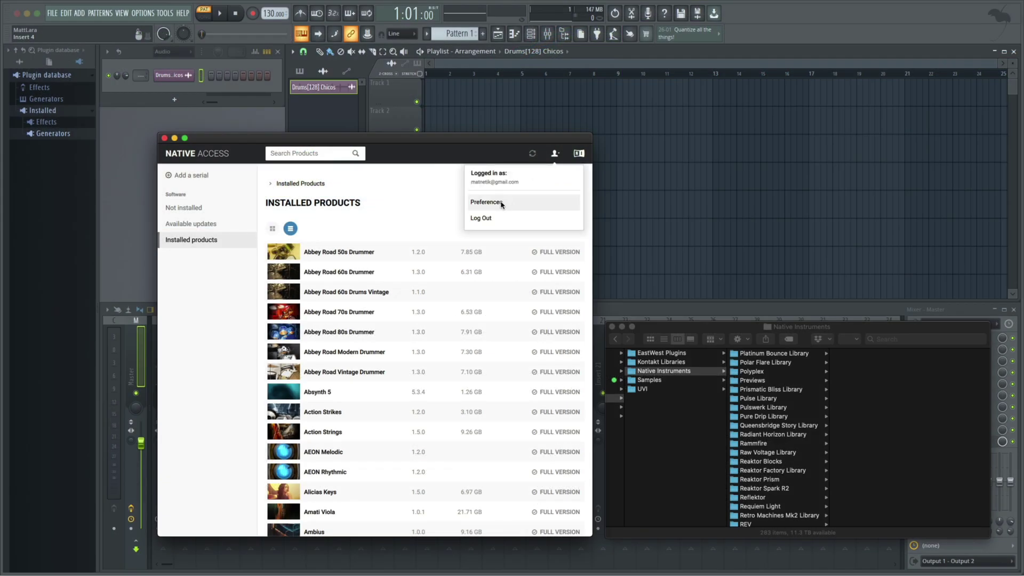
pyautogui.click(549, 201)
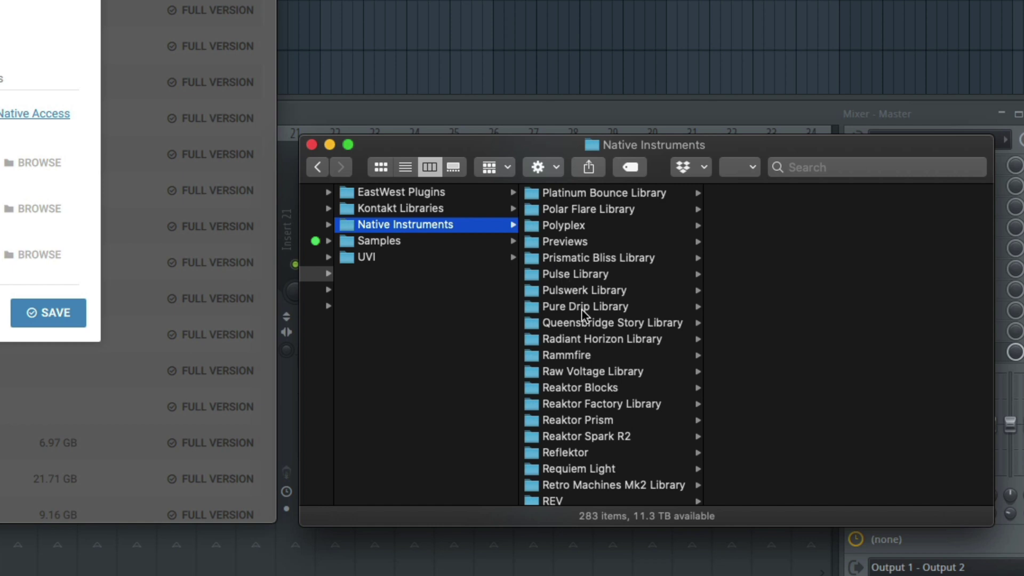
# - Navigate Finder to Pure Drip Library › Samples › Loops › Drums
pyautogui.click(581, 307)
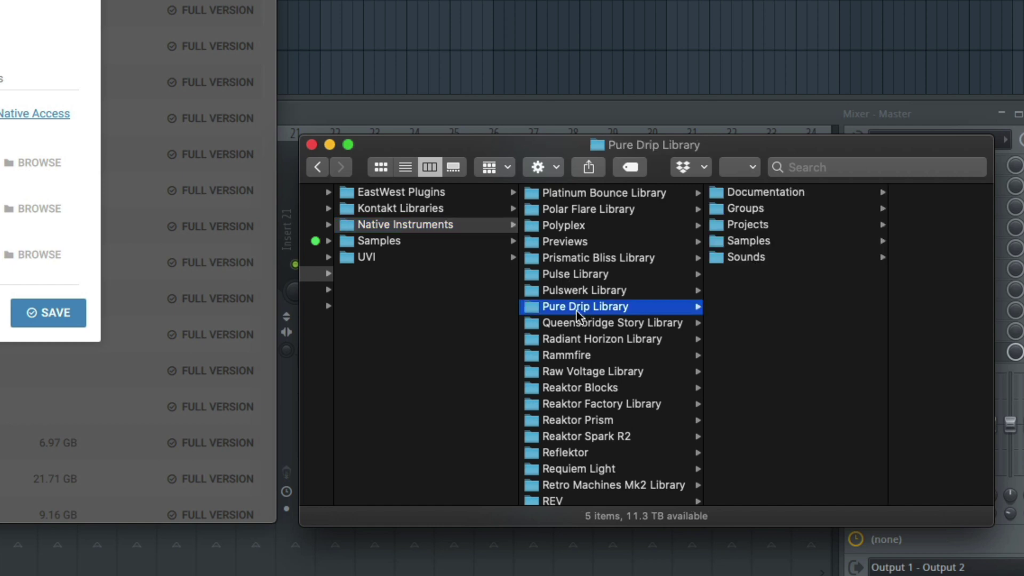
pyautogui.click(791, 241)
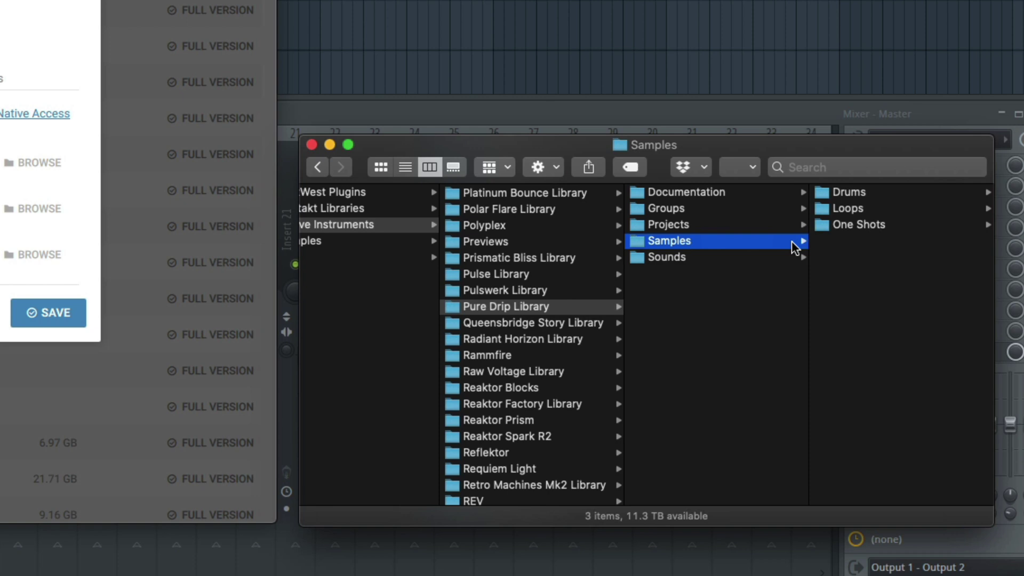
pyautogui.click(863, 214)
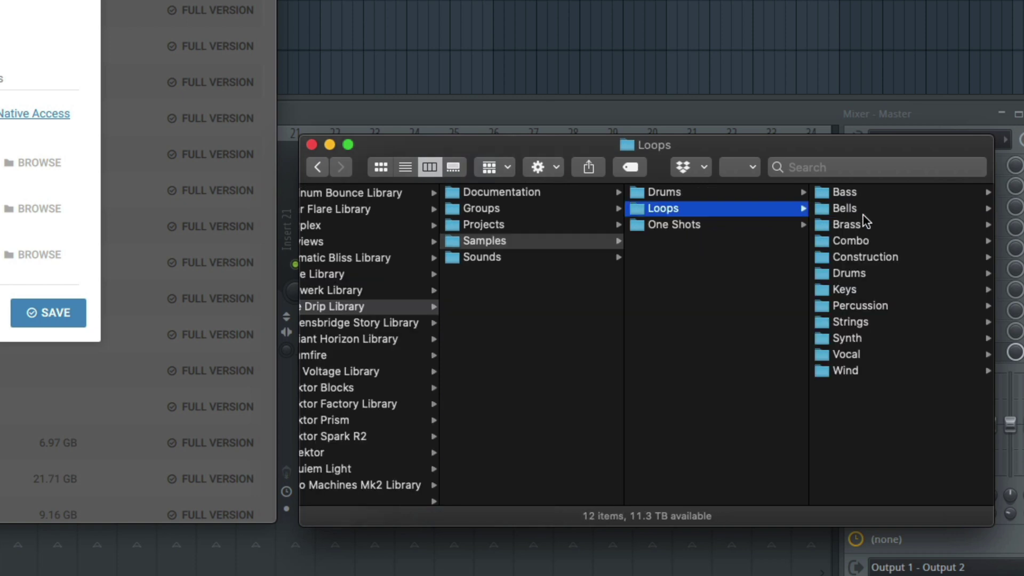
pyautogui.click(875, 273)
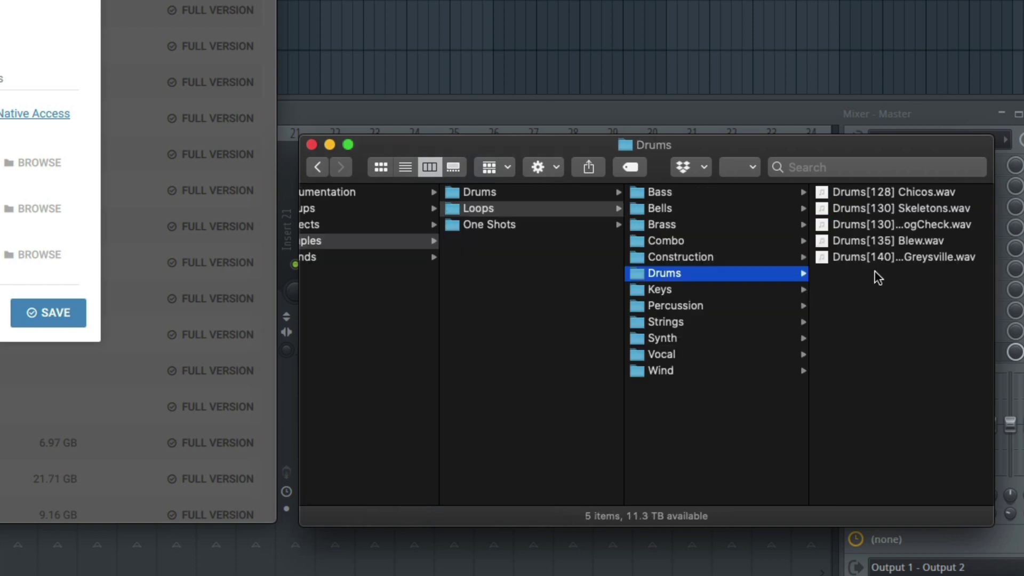
# - Preview the Drums[130] Skeletons.wav loop with Quick Look
pyautogui.click(885, 210)
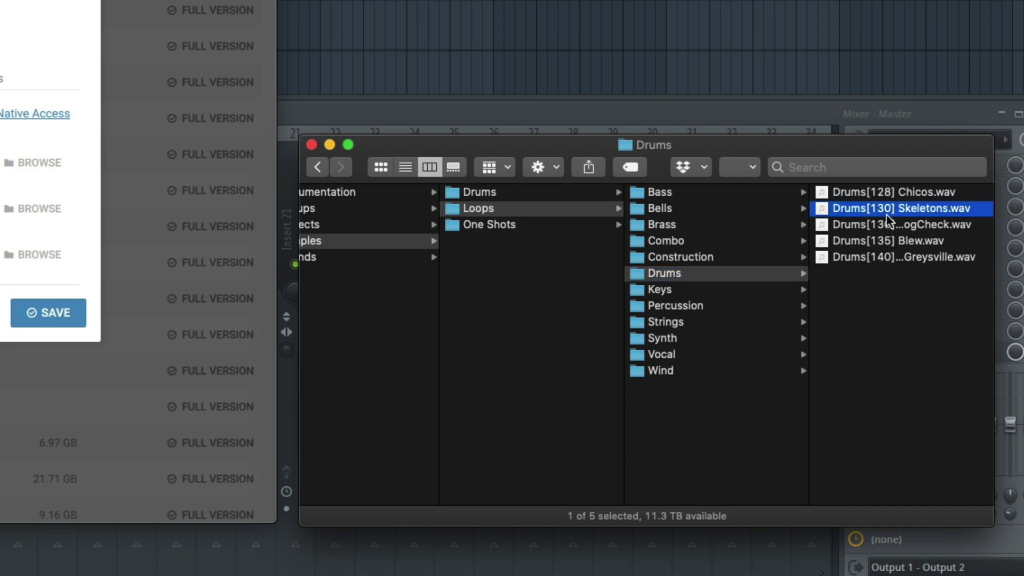
pyautogui.press('space')
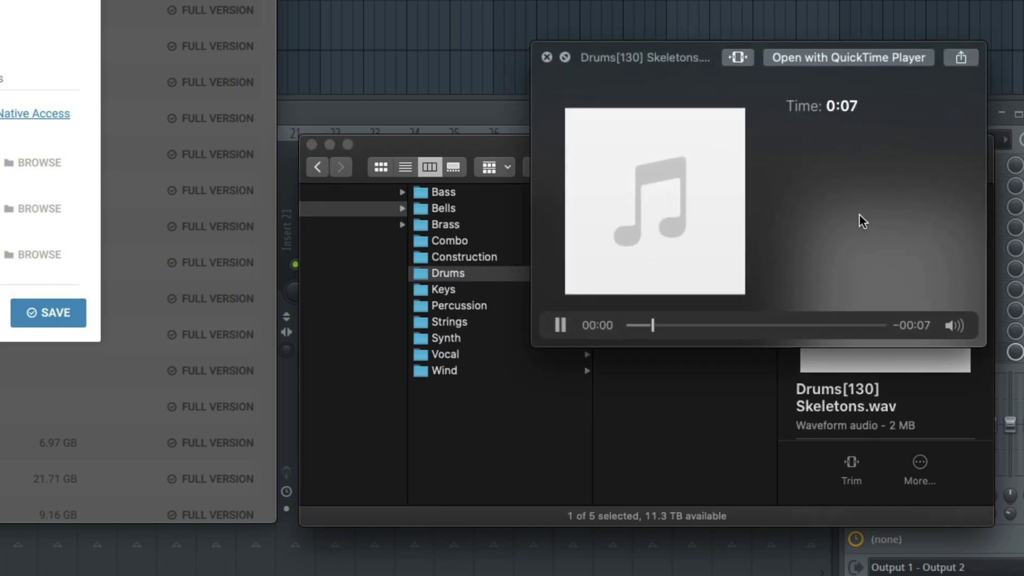
pyautogui.press('space')
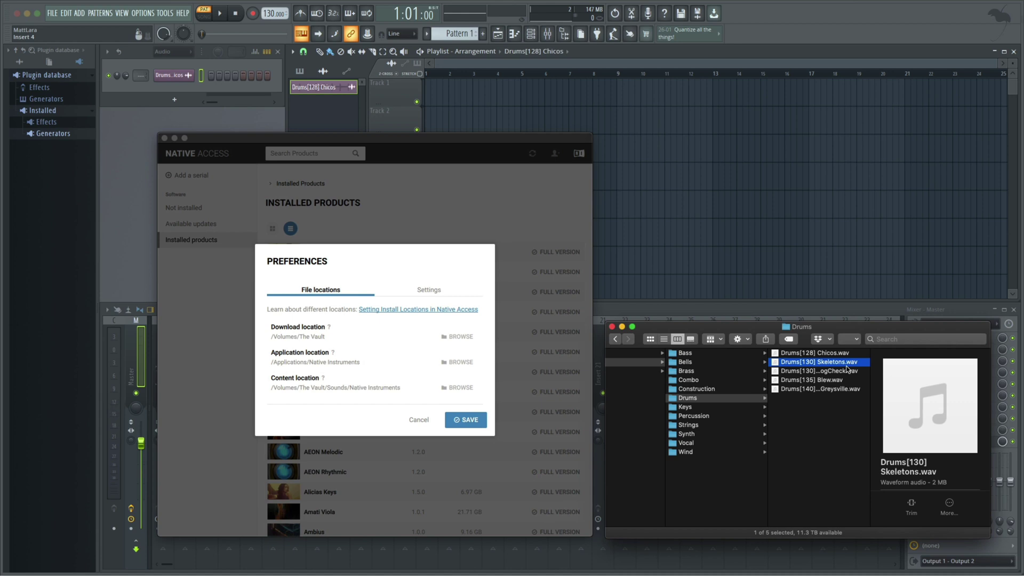
# - Place the Skeletons loop on playlist Track 1 and quit Native Access
pyautogui.moveTo(828, 366); pyautogui.dragTo(427, 100)
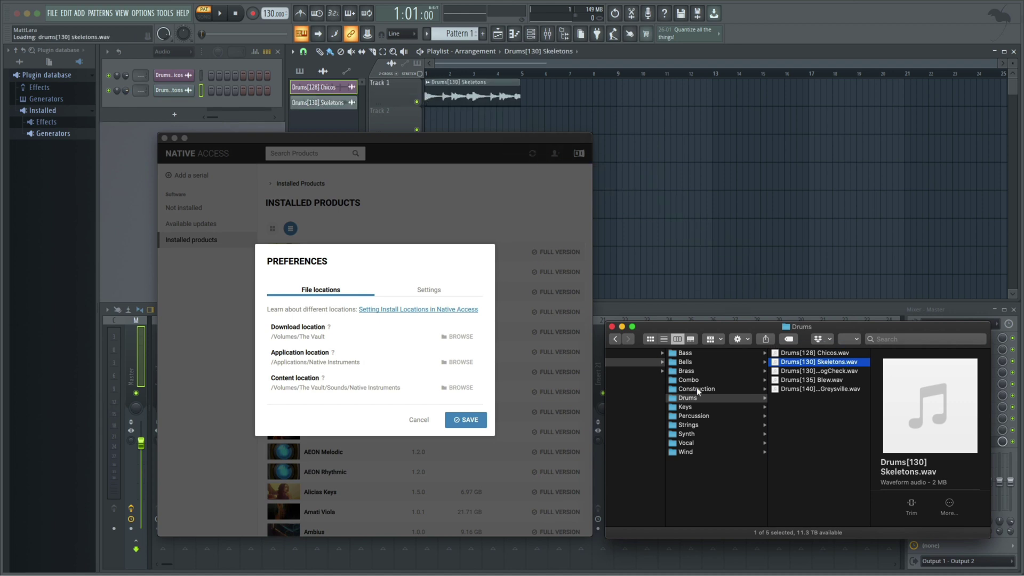
pyautogui.hscroll(-10, 698, 391)
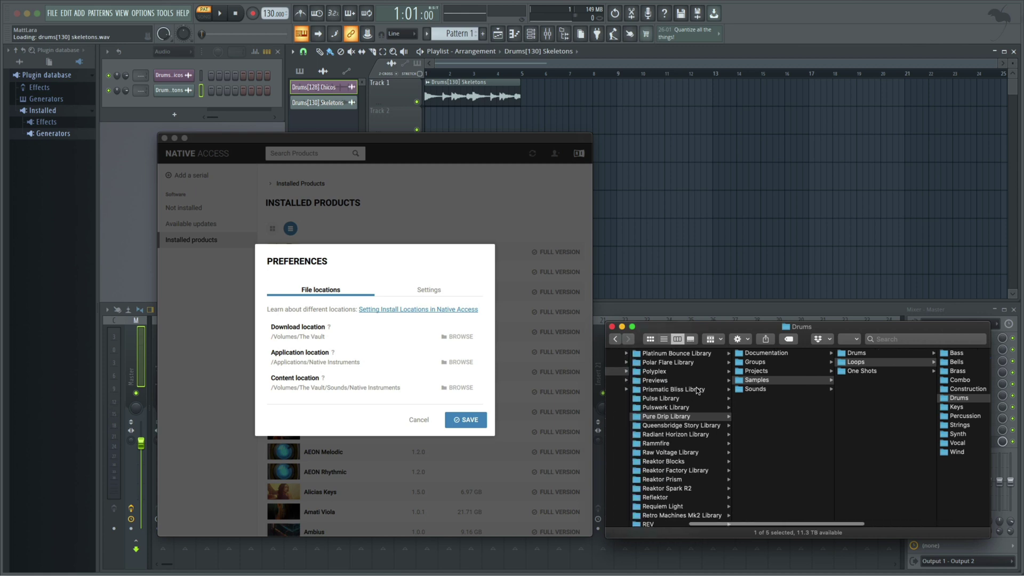
pyautogui.press('super+q')
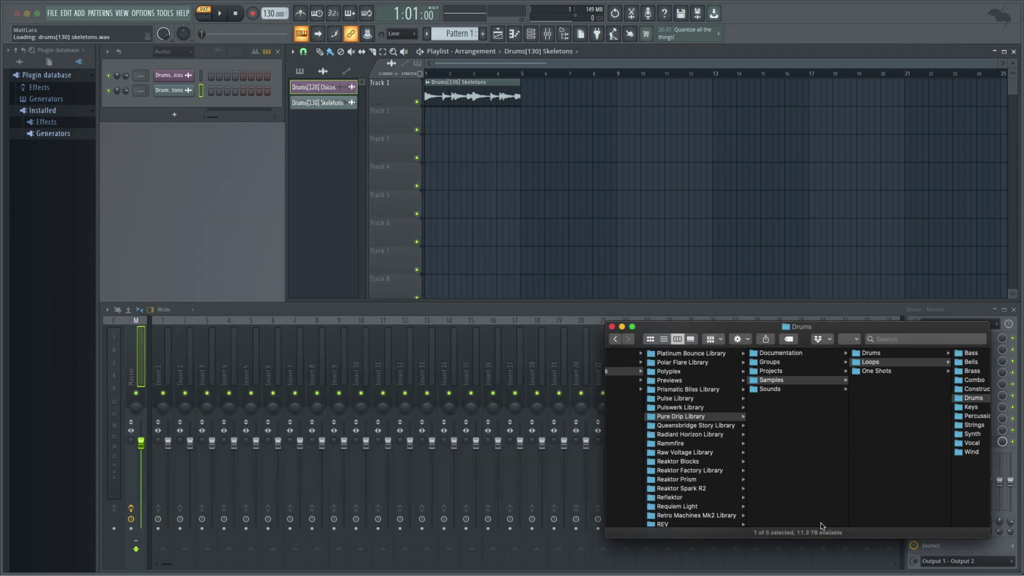
pyautogui.hscroll(-10, 717, 462)
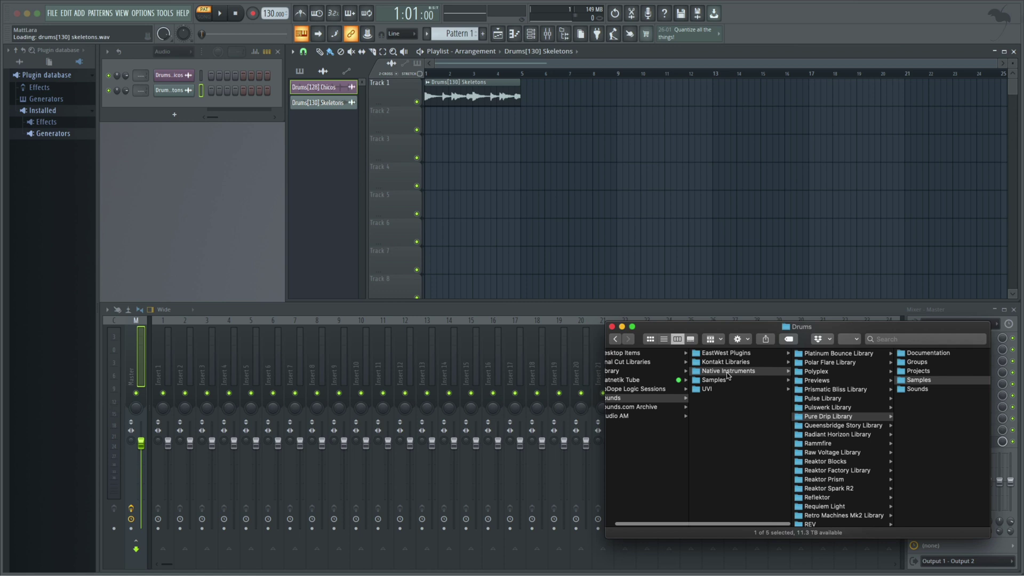
# - Add the Native Instruments folder to FL's browser and explore its Pure Drip, Battery, Massive and Monark folders
pyautogui.moveTo(737, 375); pyautogui.dragTo(63, 250)
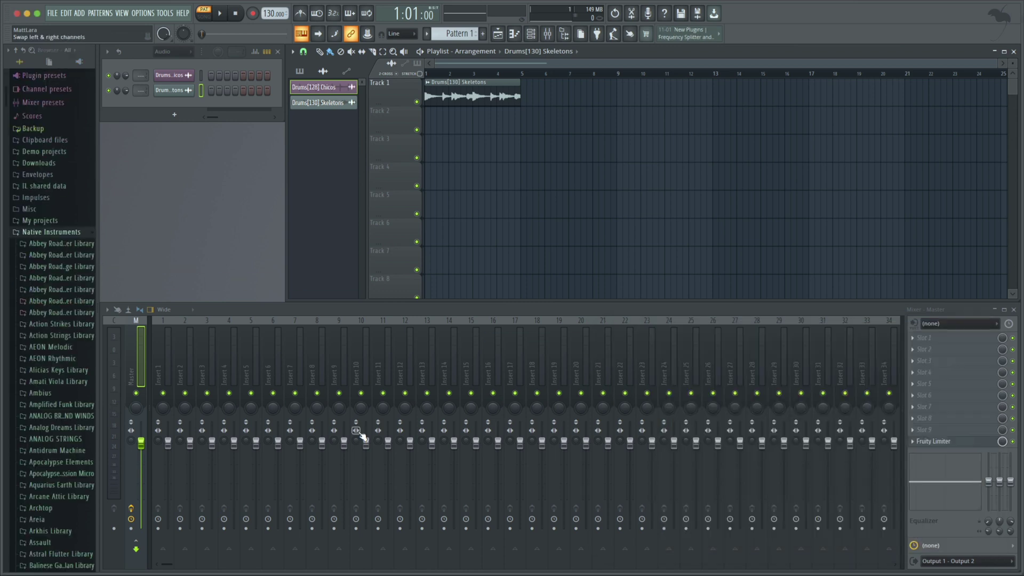
pyautogui.scroll(-10, 37, 449)
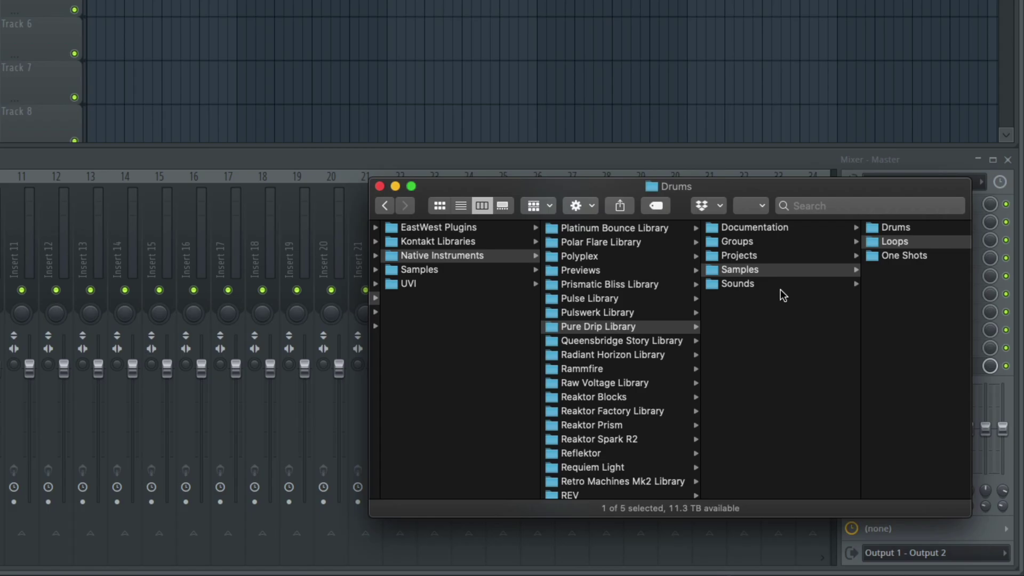
pyautogui.click(870, 395)
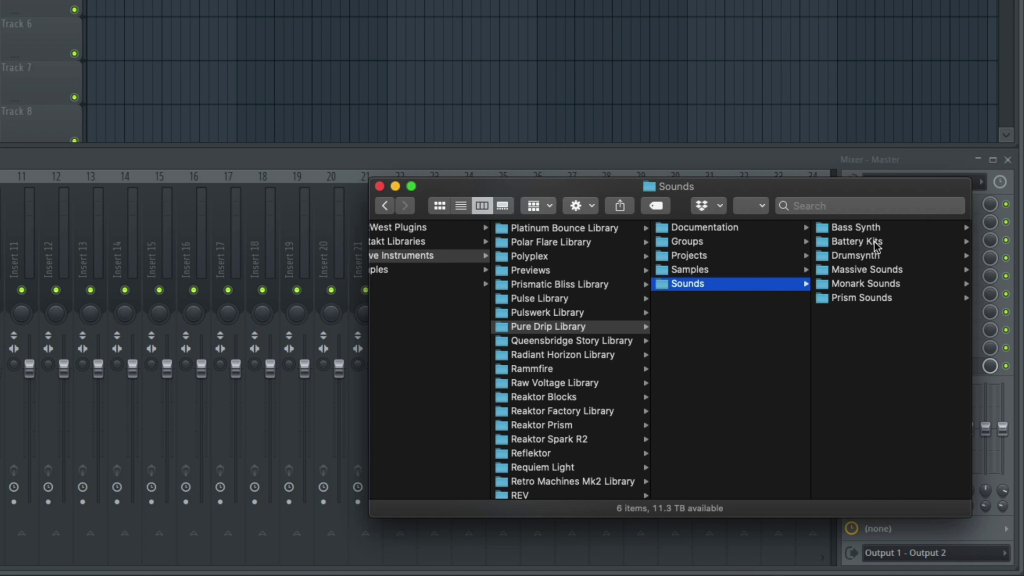
pyautogui.click(875, 243)
pyautogui.click(768, 270)
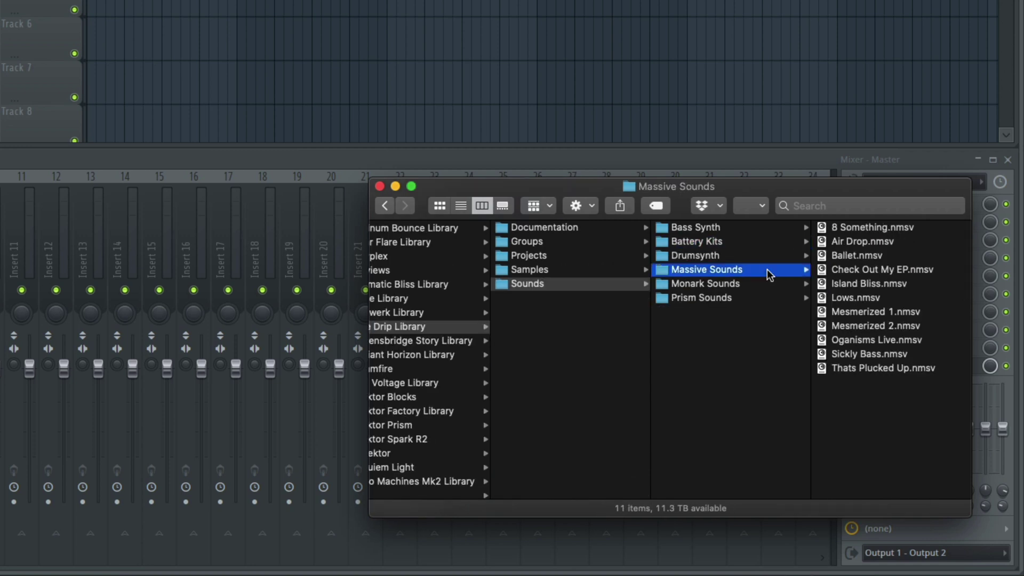
pyautogui.click(750, 285)
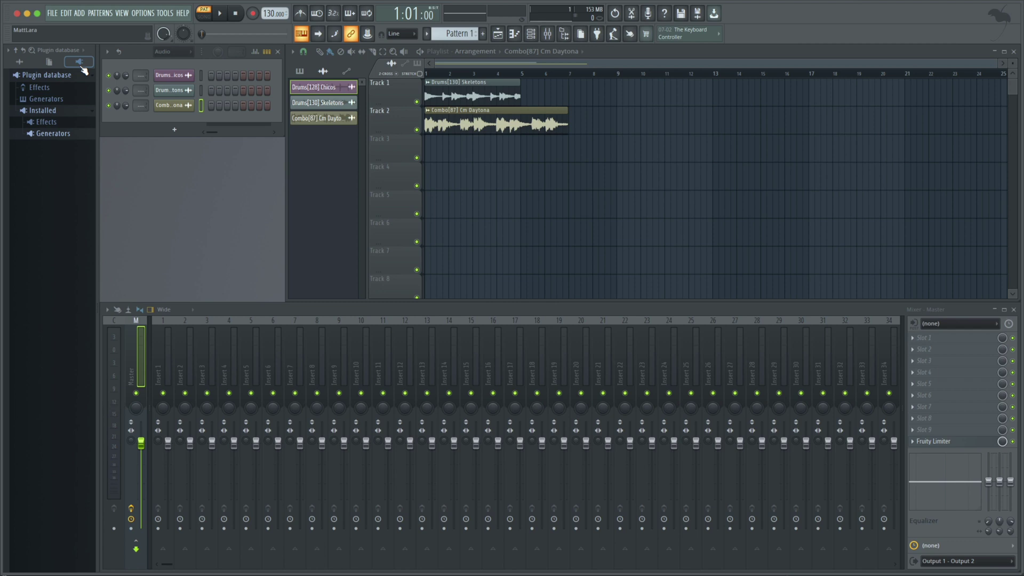
# - Load Komplete Kontrol as a new instrument and browse its library by vendor
pyautogui.click(67, 136)
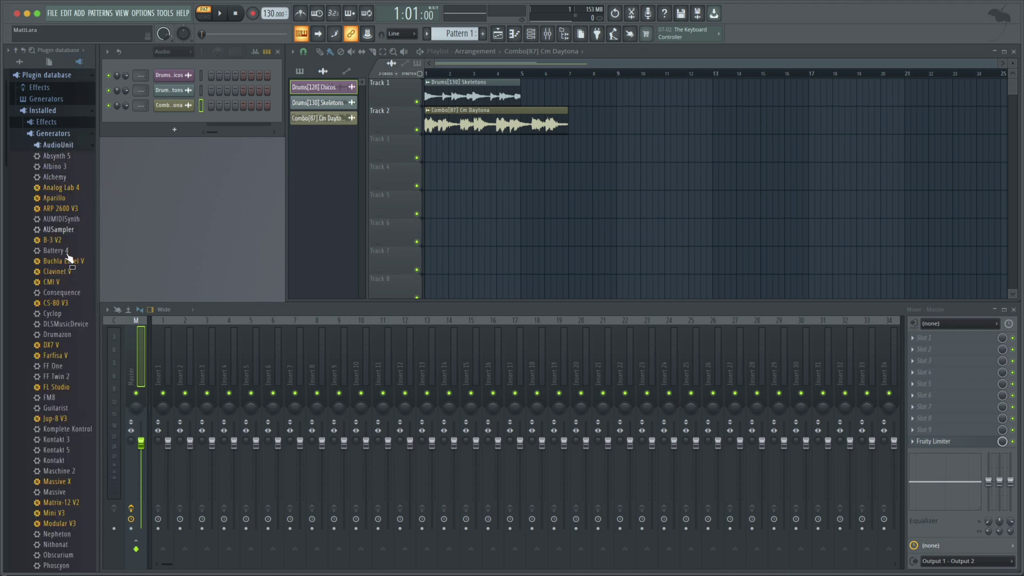
pyautogui.moveTo(67, 429); pyautogui.dragTo(171, 117)
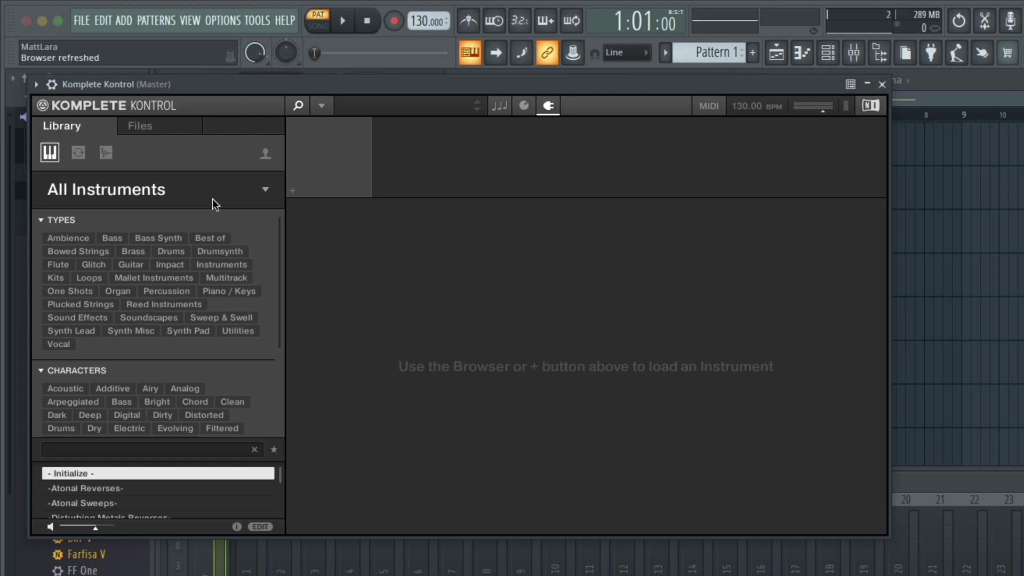
pyautogui.click(212, 199)
pyautogui.scroll(-5, 192, 393)
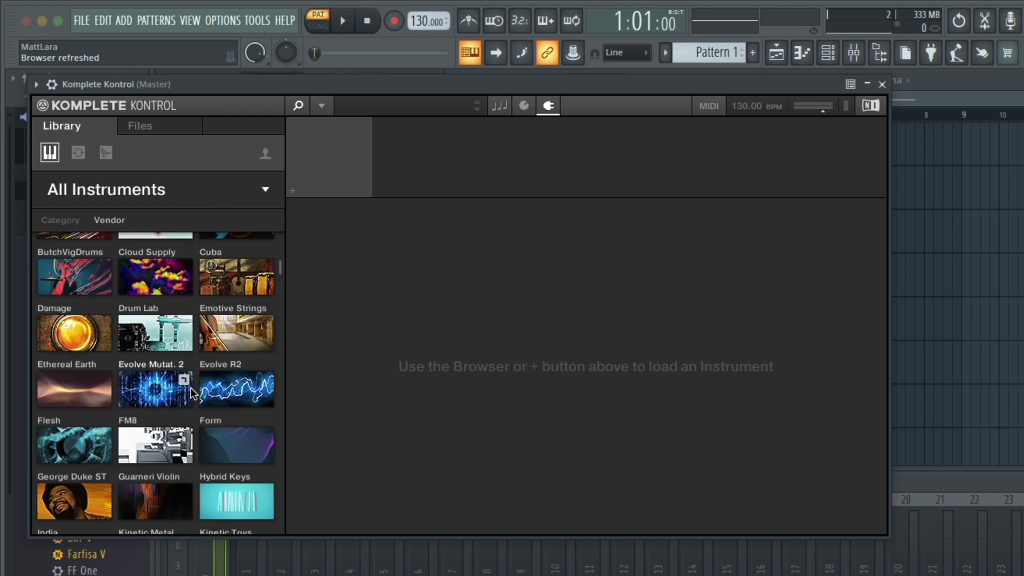
pyautogui.scroll(-1, 192, 393)
pyautogui.scroll(2, 189, 390)
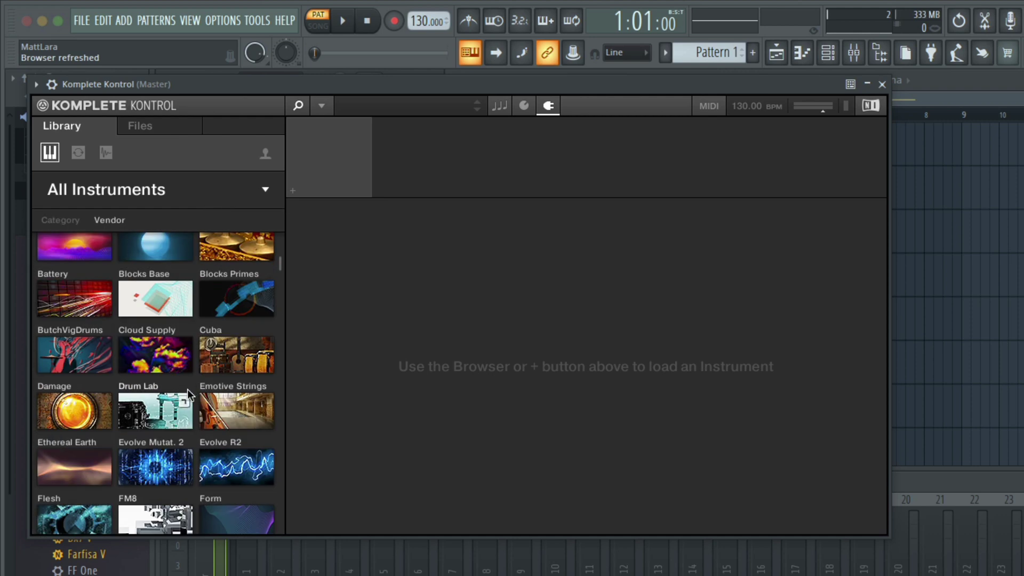
pyautogui.scroll(5, 187, 389)
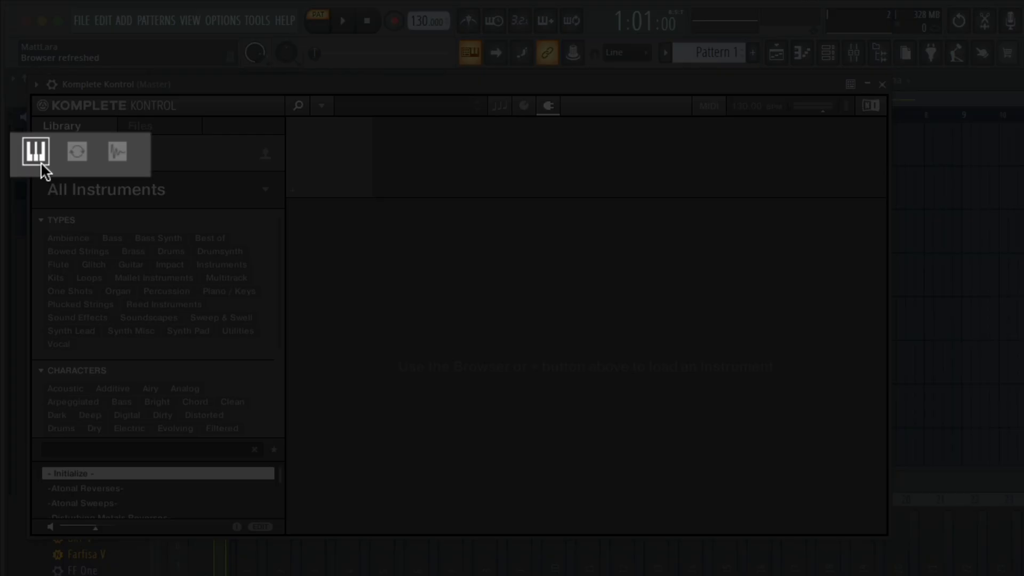
# - Switch the Komplete Kontrol library to loops, shown as product tiles
pyautogui.click(79, 154)
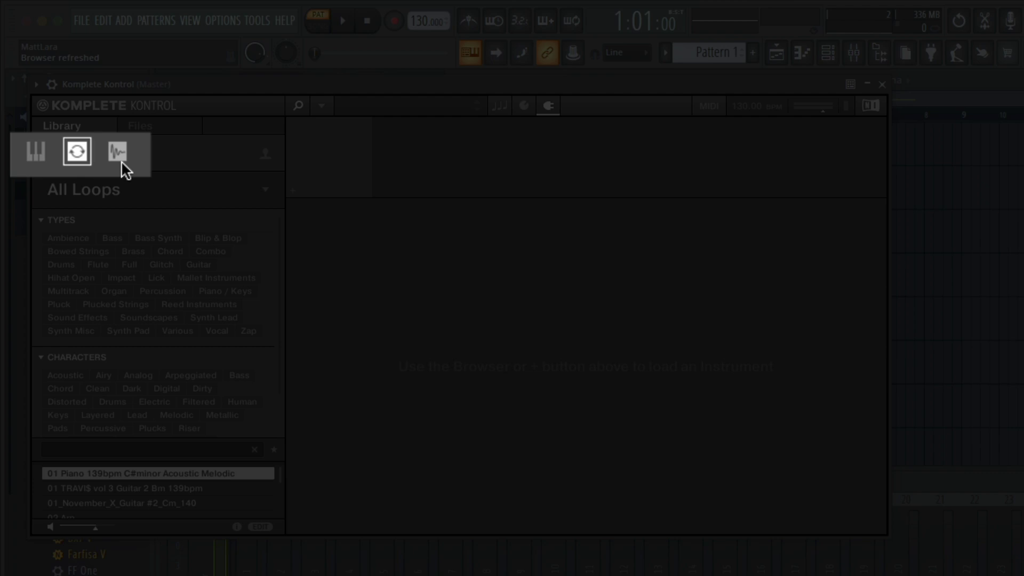
pyautogui.click(107, 157)
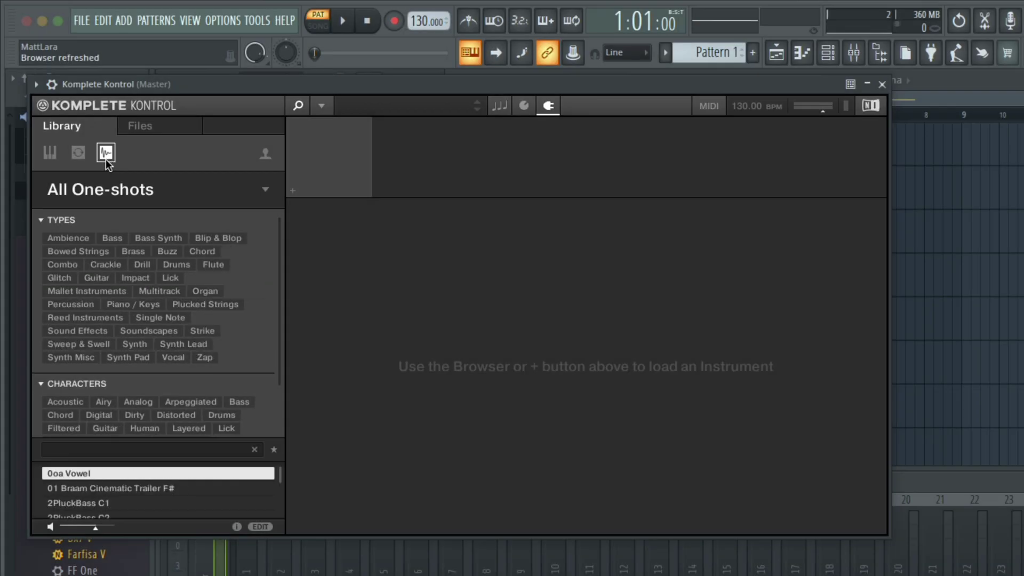
pyautogui.click(79, 154)
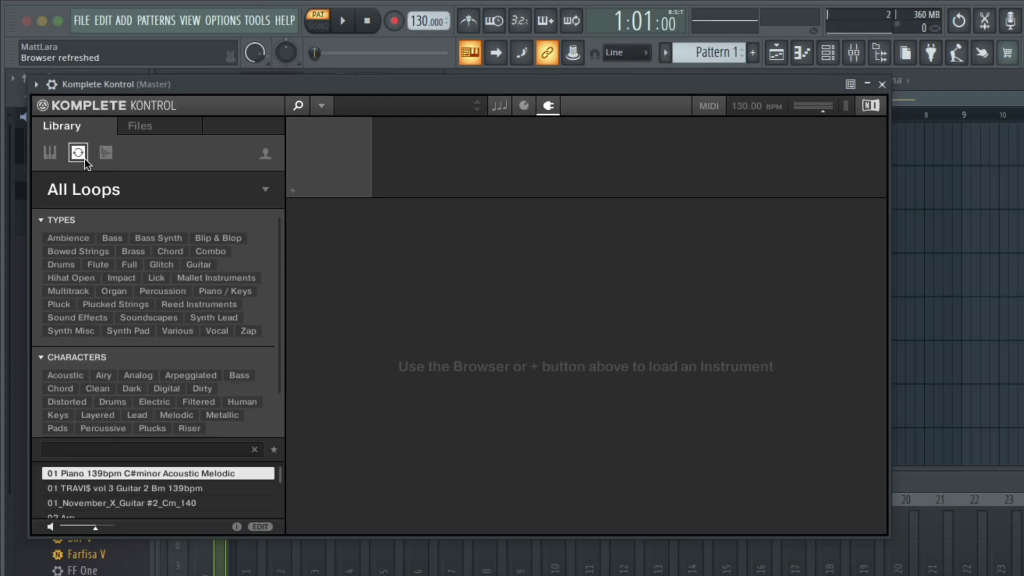
pyautogui.click(171, 193)
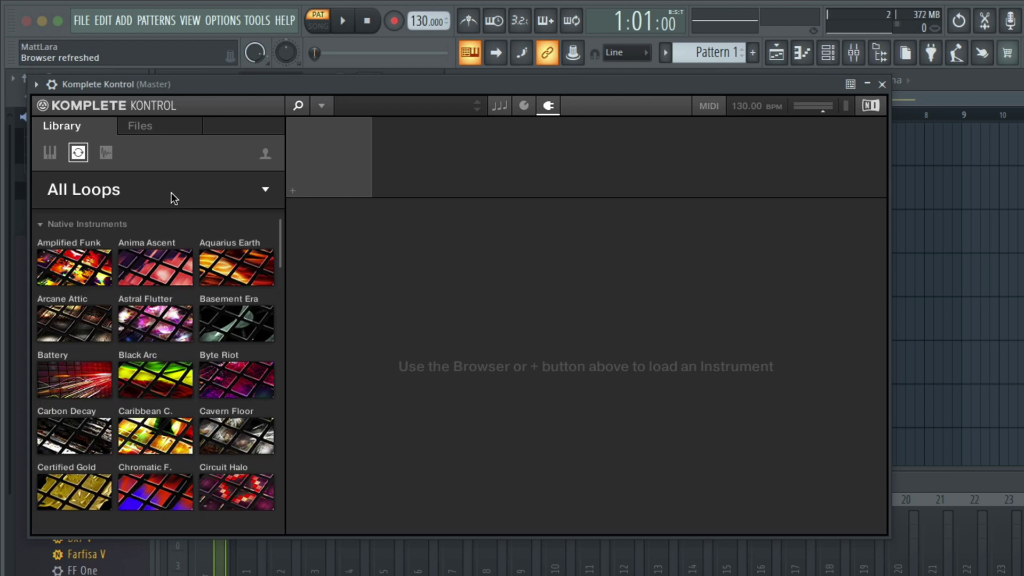
pyautogui.scroll(-5, 184, 347)
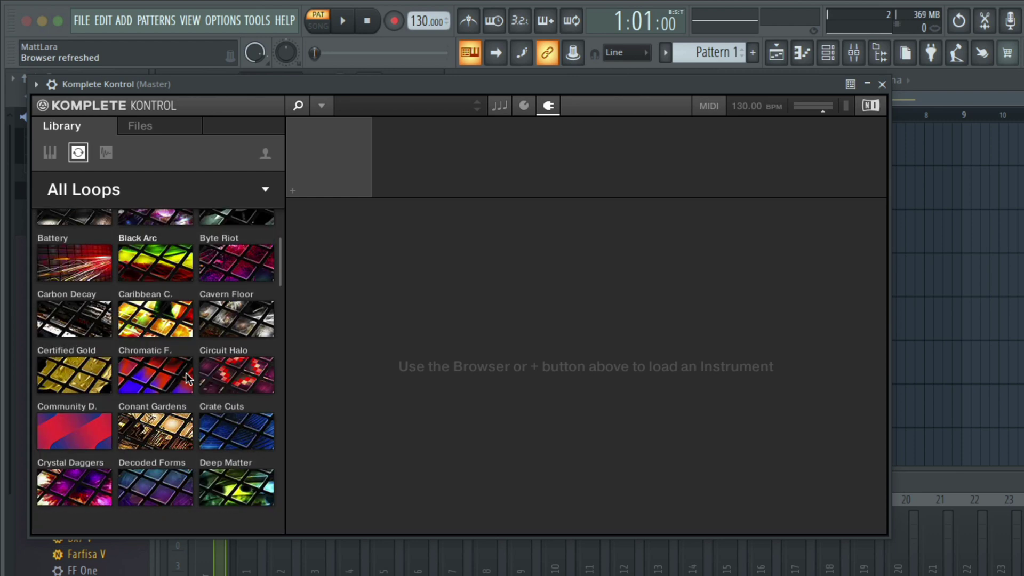
pyautogui.scroll(5, 188, 378)
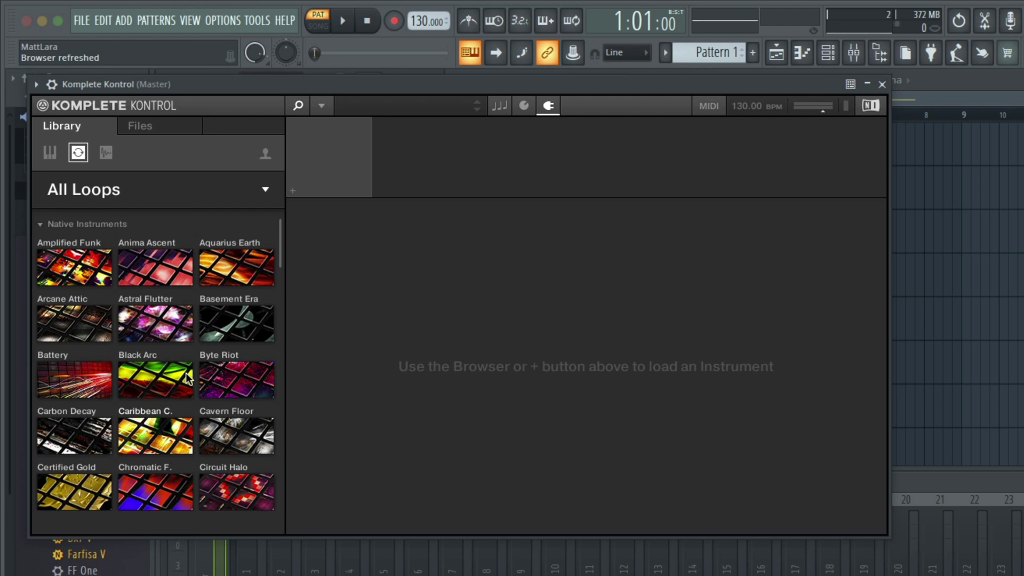
# - Open the Anima Ascent loop collection, try its Drums filter, then clear it
pyautogui.click(153, 275)
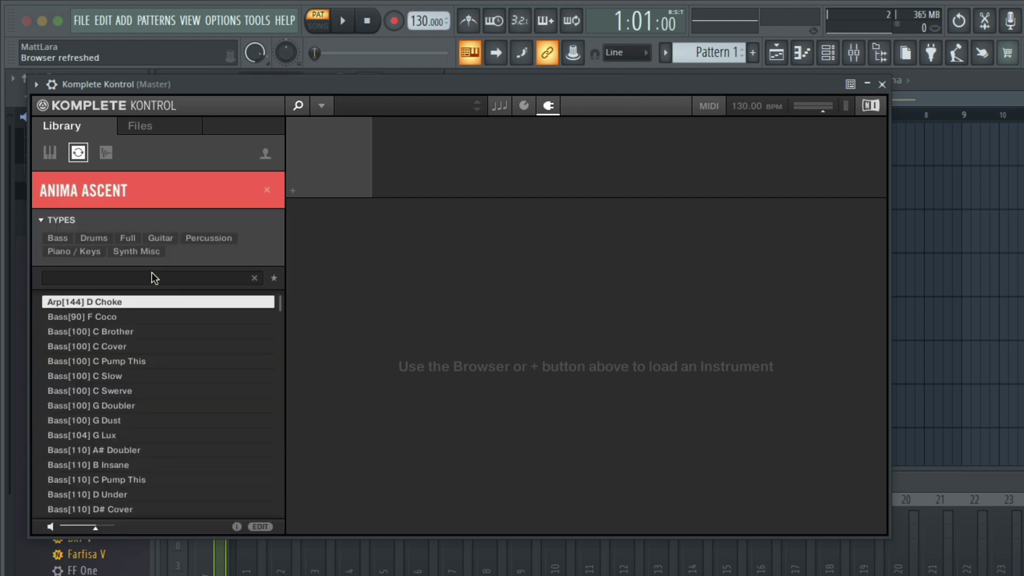
pyautogui.scroll(-1, 133, 374)
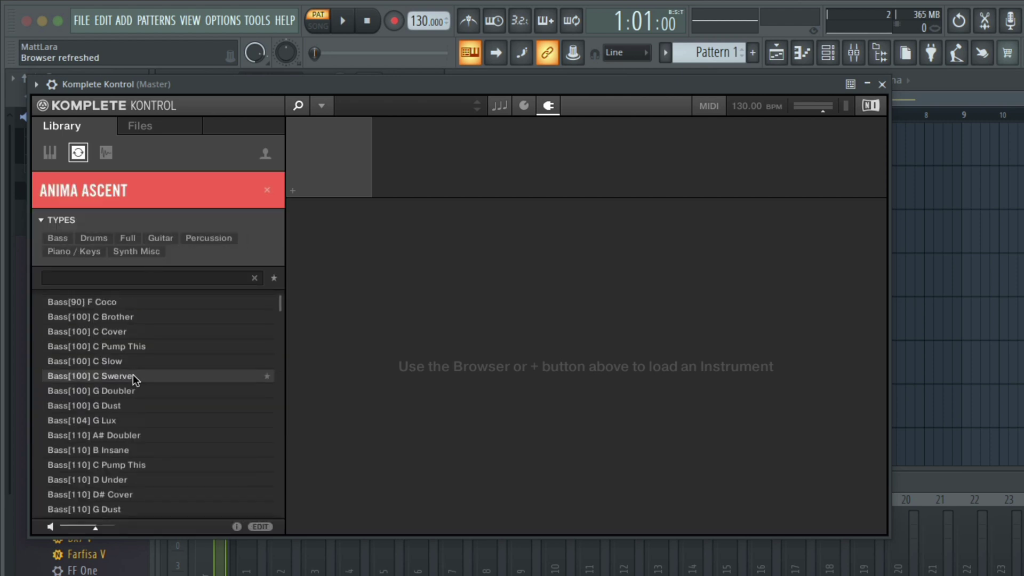
pyautogui.scroll(1, 133, 374)
pyautogui.click(95, 243)
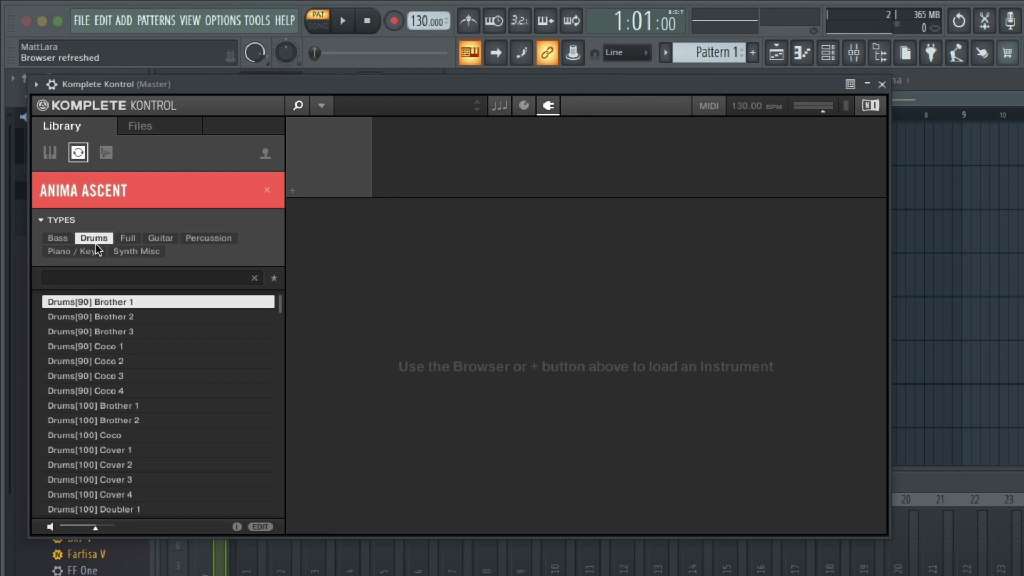
pyautogui.click(268, 191)
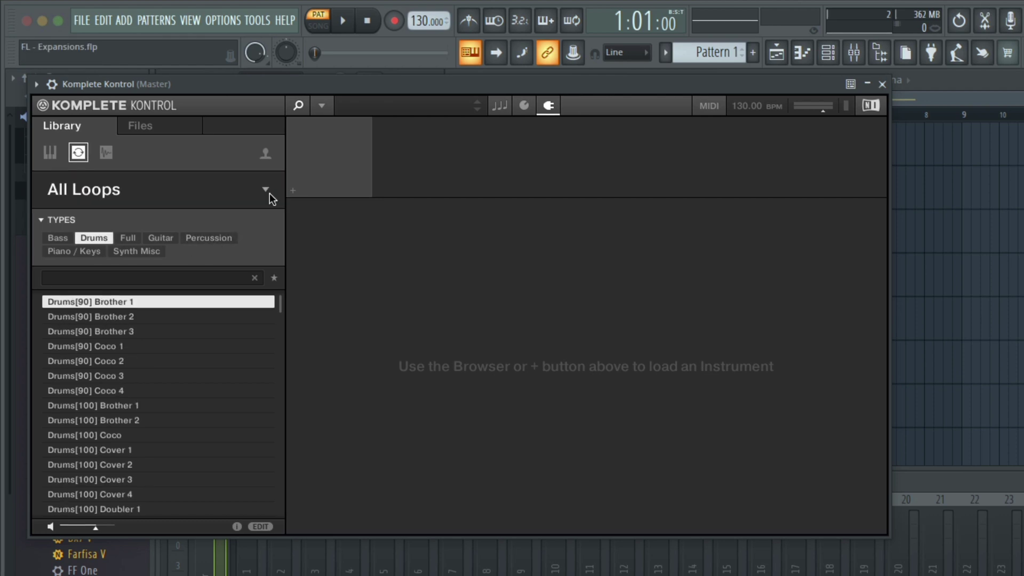
pyautogui.scroll(-3, 168, 484)
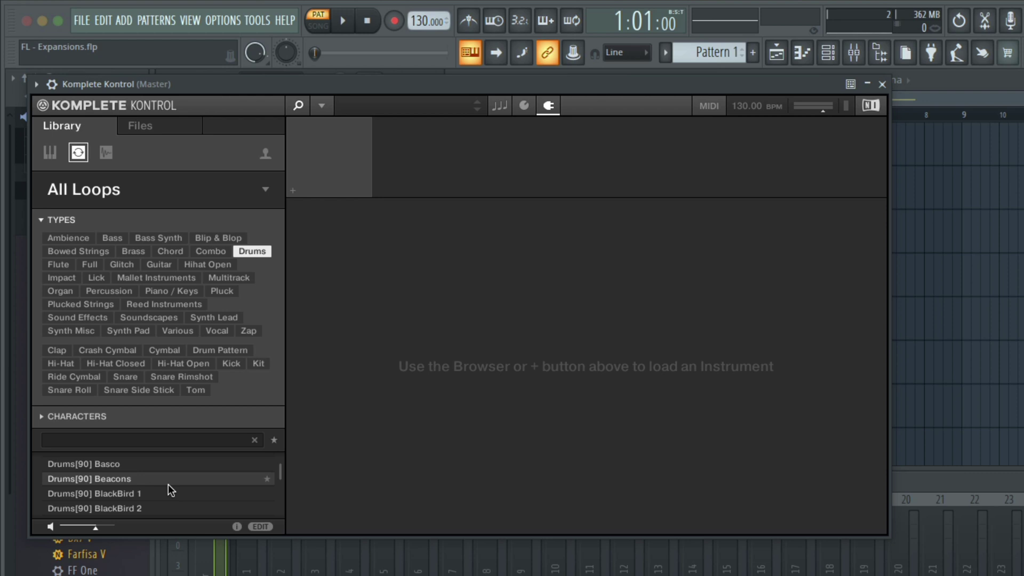
# - Filter loops to Piano / Keys, then Synth Lead, and preview Acid[123] Em Werhaus FX 2
pyautogui.click(177, 293)
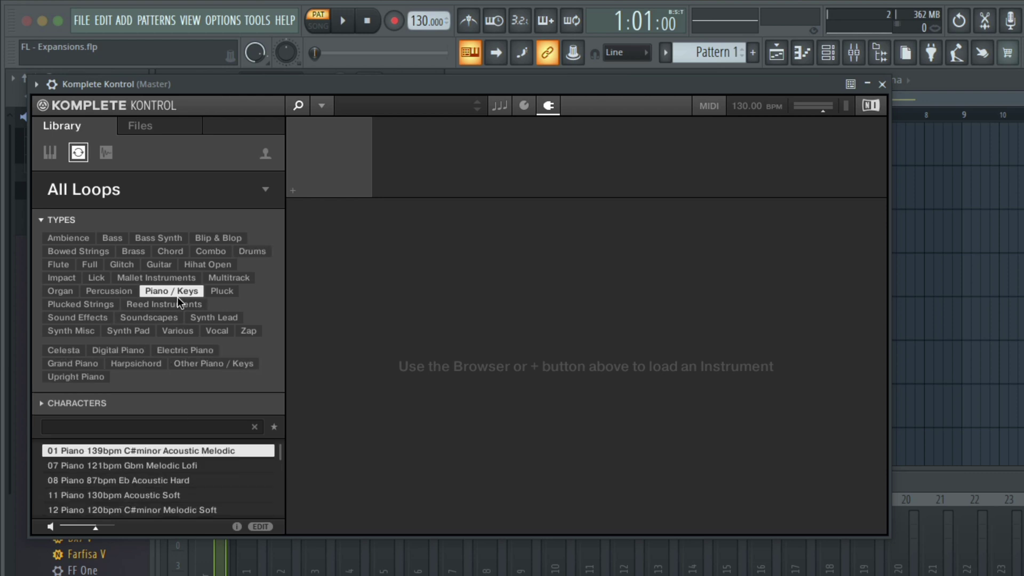
pyautogui.scroll(-1, 169, 487)
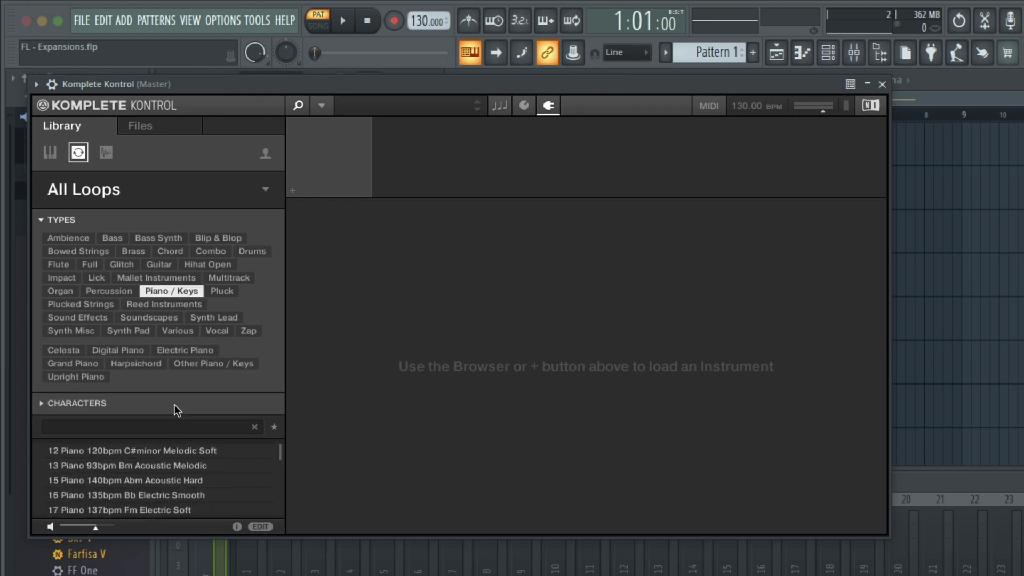
pyautogui.click(203, 319)
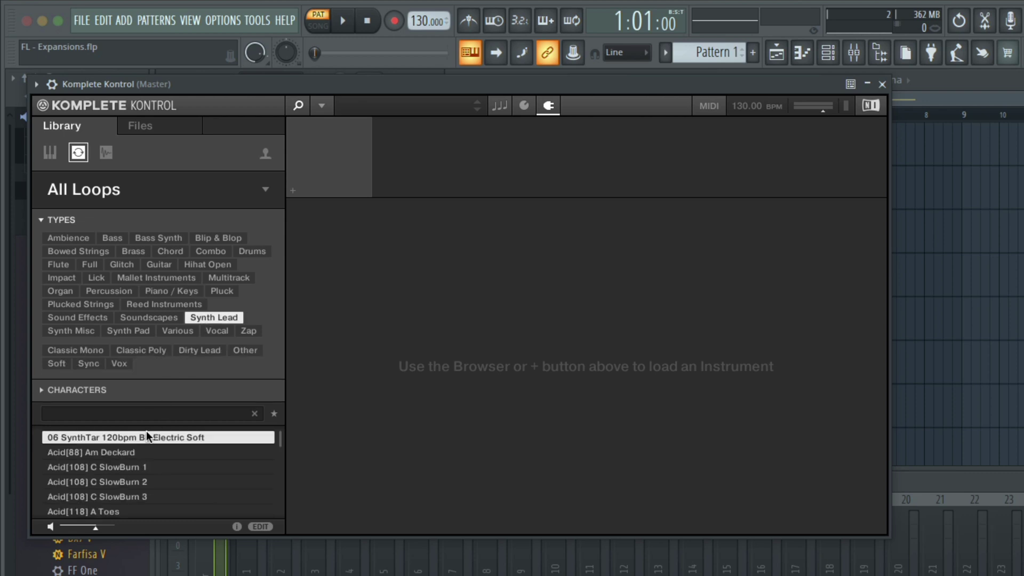
pyautogui.scroll(-4, 144, 480)
pyautogui.scroll(-2, 144, 500)
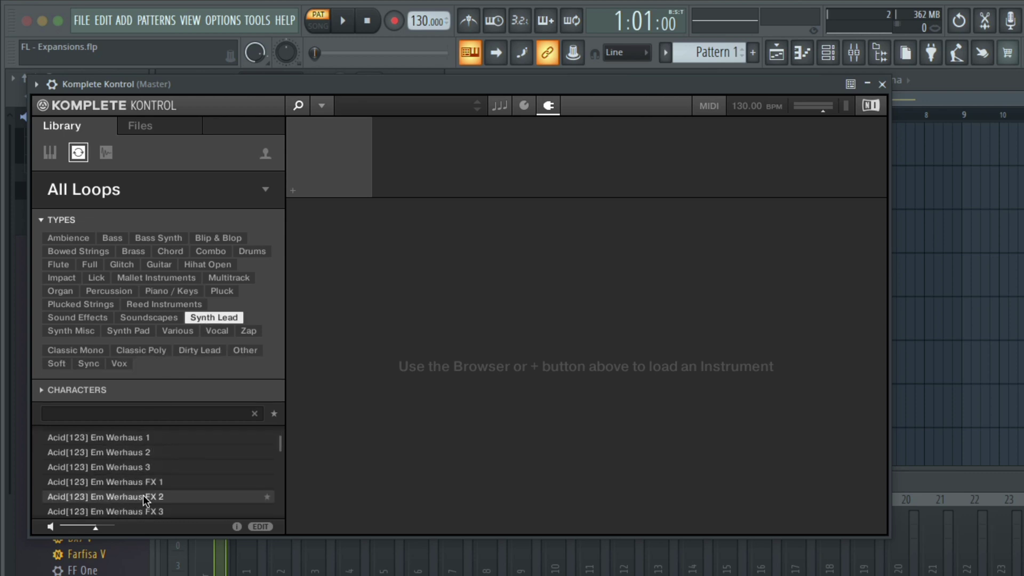
pyautogui.click(143, 496)
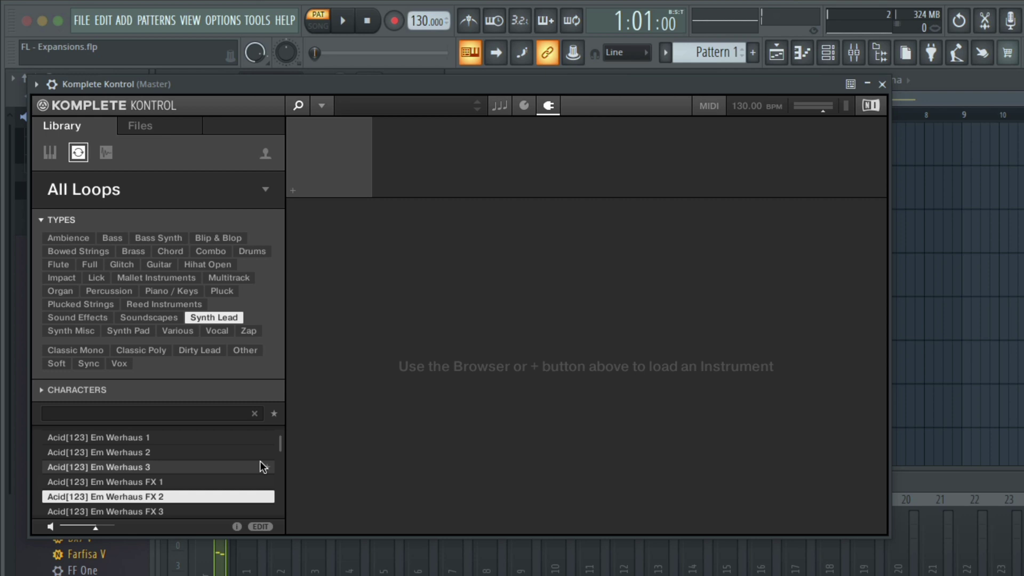
pyautogui.moveTo(279, 446); pyautogui.dragTo(276, 478)
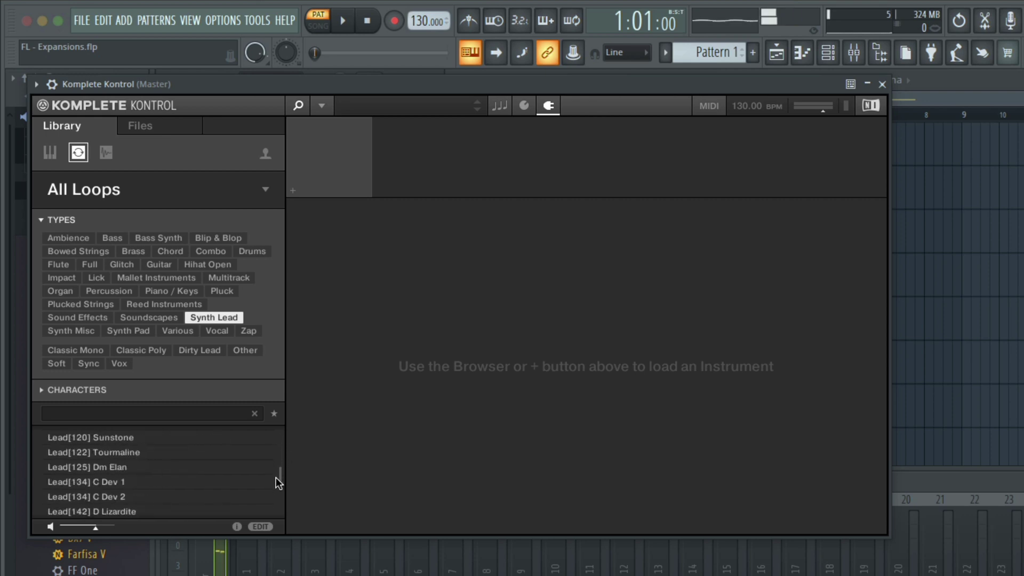
# - Select Lead[125] Dm Elan and drop it onto playlist Track 3
pyautogui.click(161, 471)
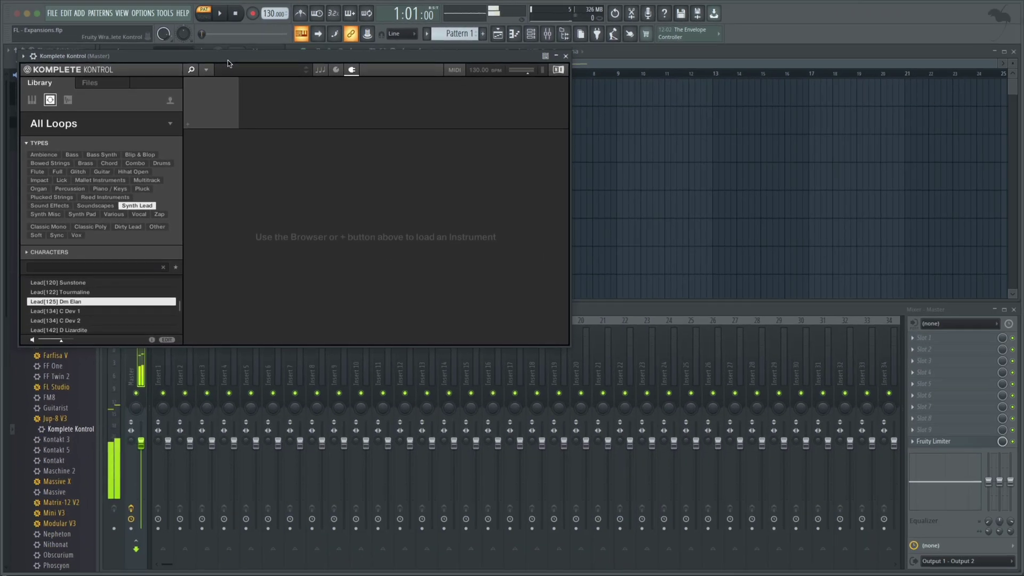
pyautogui.moveTo(228, 61); pyautogui.dragTo(405, 211)
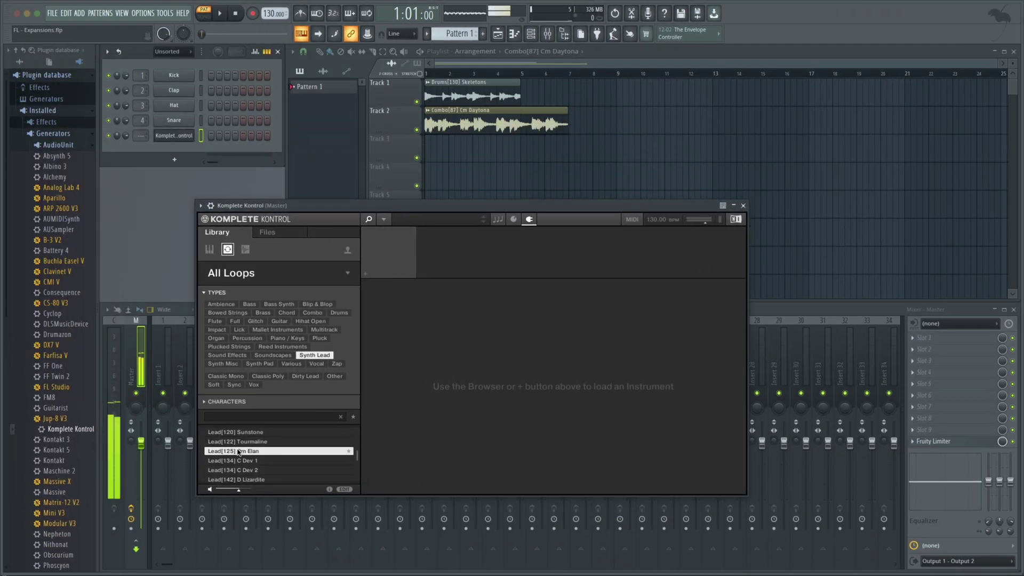
pyautogui.moveTo(238, 452); pyautogui.dragTo(426, 153)
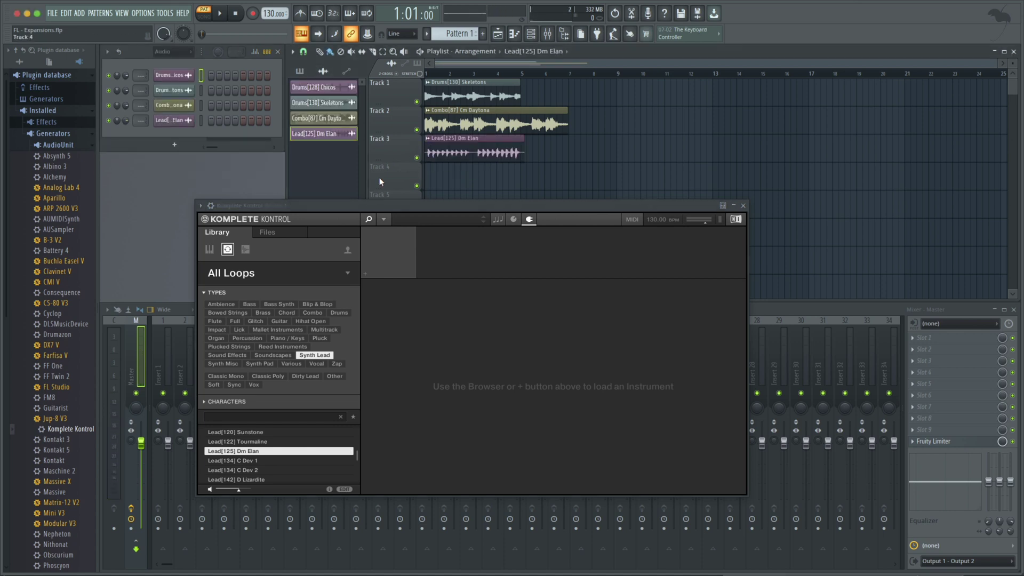
# - Filter one-shots to Drums › Clap and drop Clap 6feet onto the playlist
pyautogui.click(248, 250)
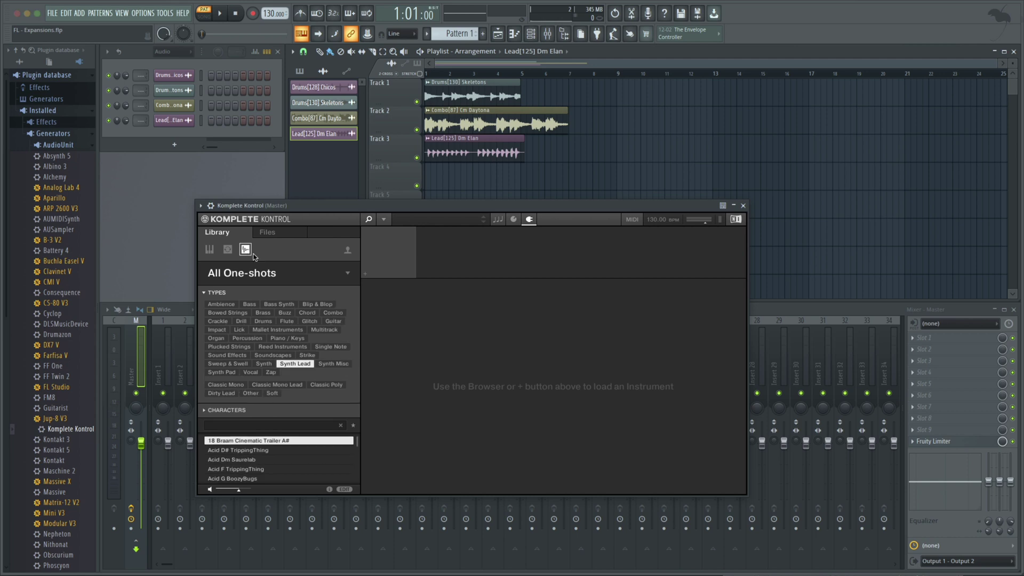
pyautogui.click(262, 322)
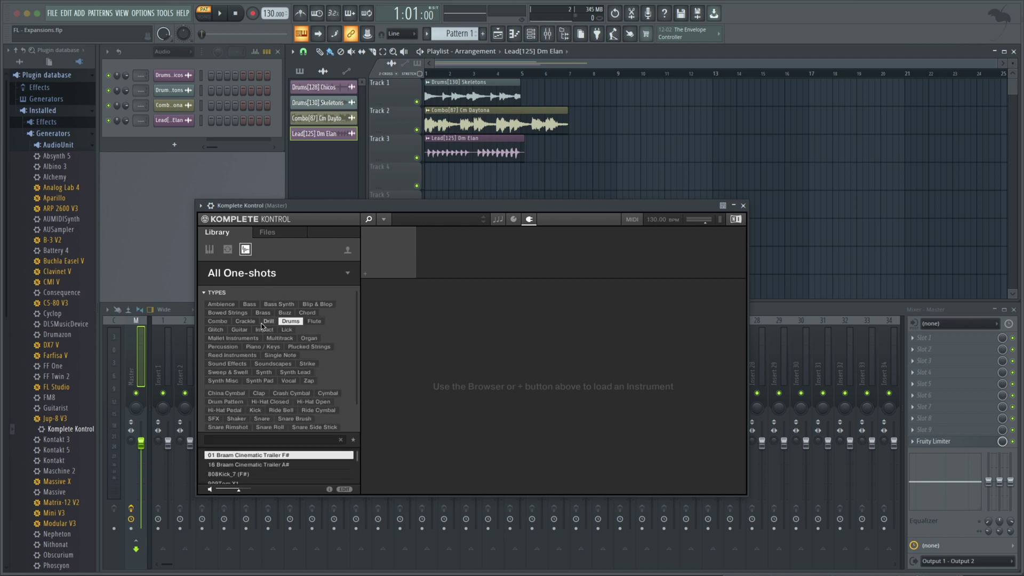
pyautogui.click(260, 393)
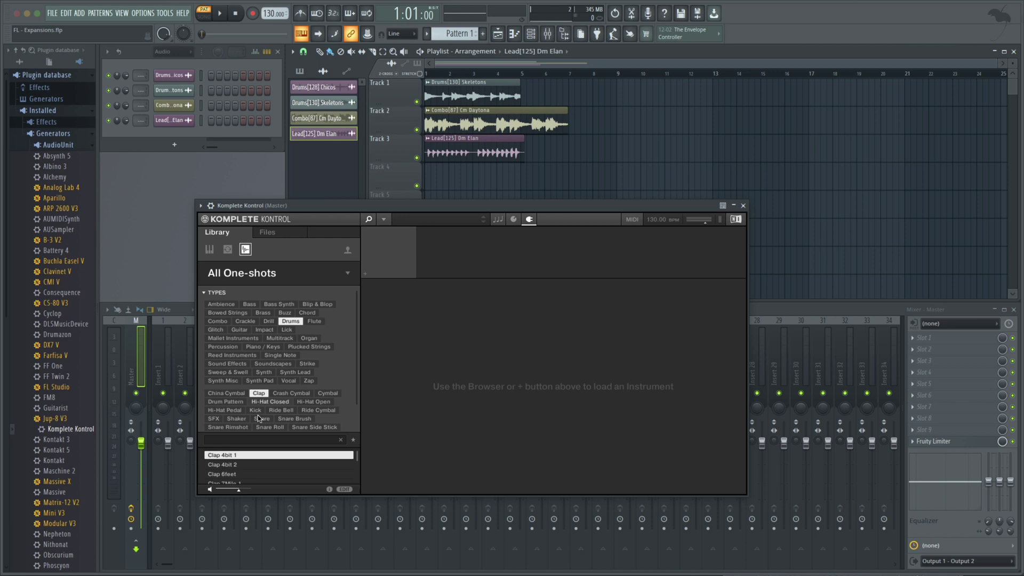
pyautogui.moveTo(257, 474); pyautogui.dragTo(428, 181)
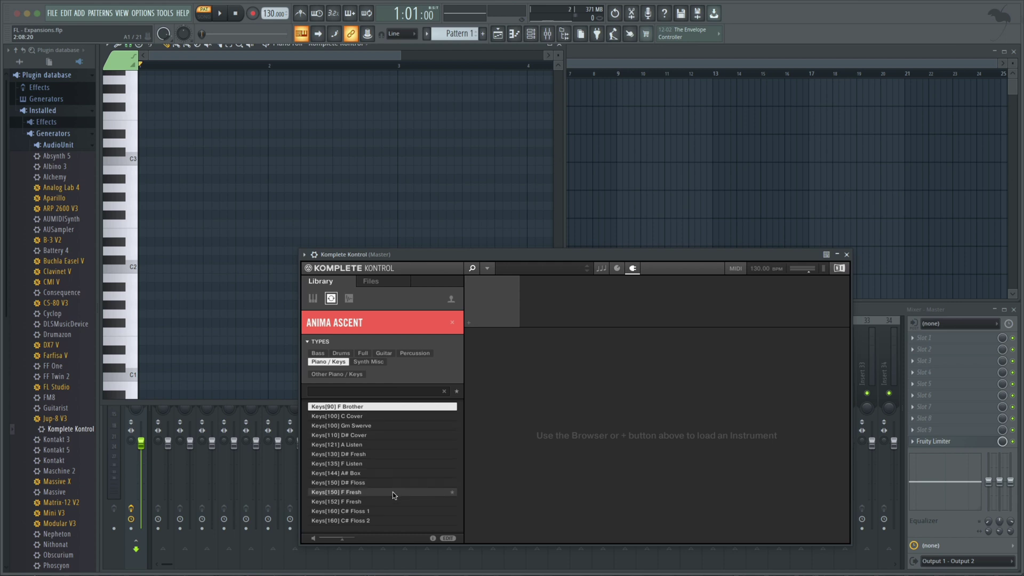
# - Draw a C3 note to bar 4 and audition the Keys[150] F Fresh and Keys[160] C# Floss 1 sounds
pyautogui.doubleClick(393, 492)
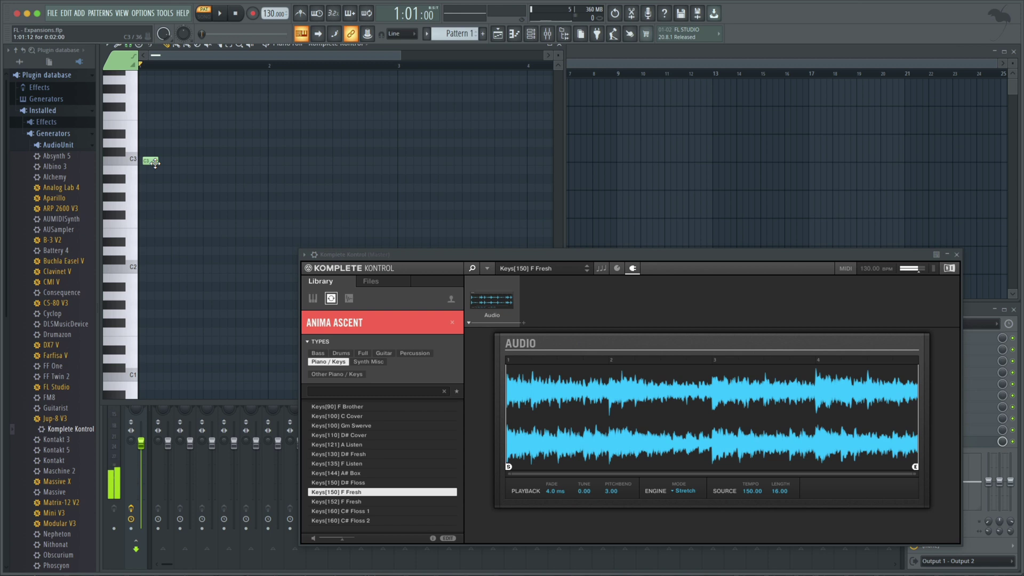
pyautogui.click(150, 161)
pyautogui.moveTo(157, 161); pyautogui.dragTo(547, 174)
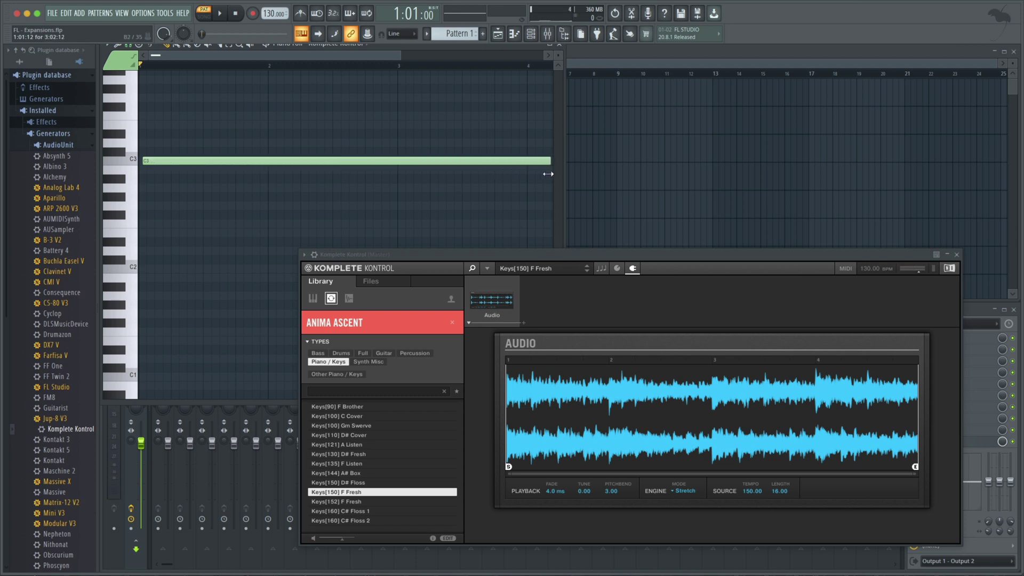
pyautogui.moveTo(184, 161); pyautogui.dragTo(179, 161)
pyautogui.click(342, 511)
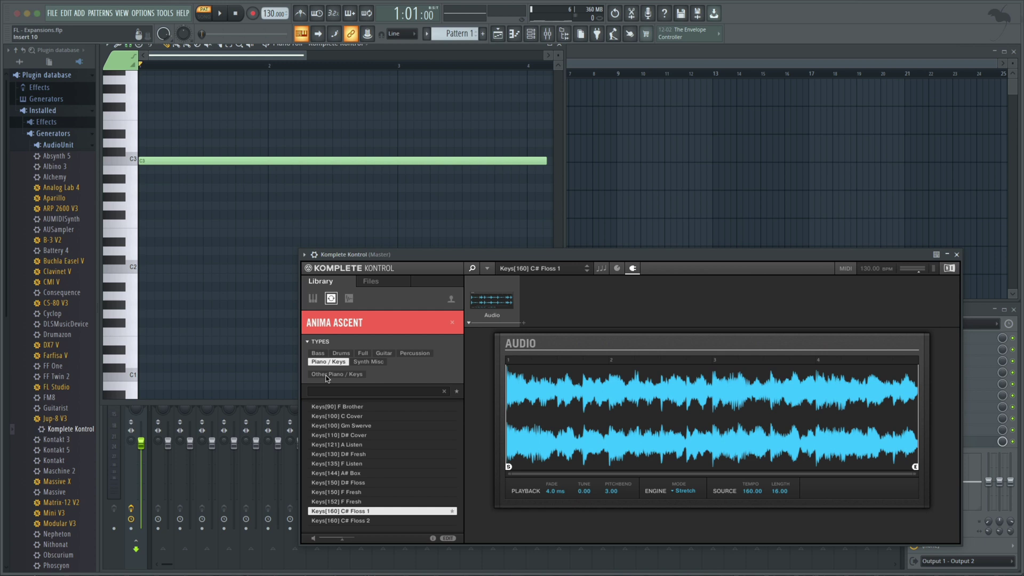
pyautogui.moveTo(201, 165); pyautogui.dragTo(202, 165)
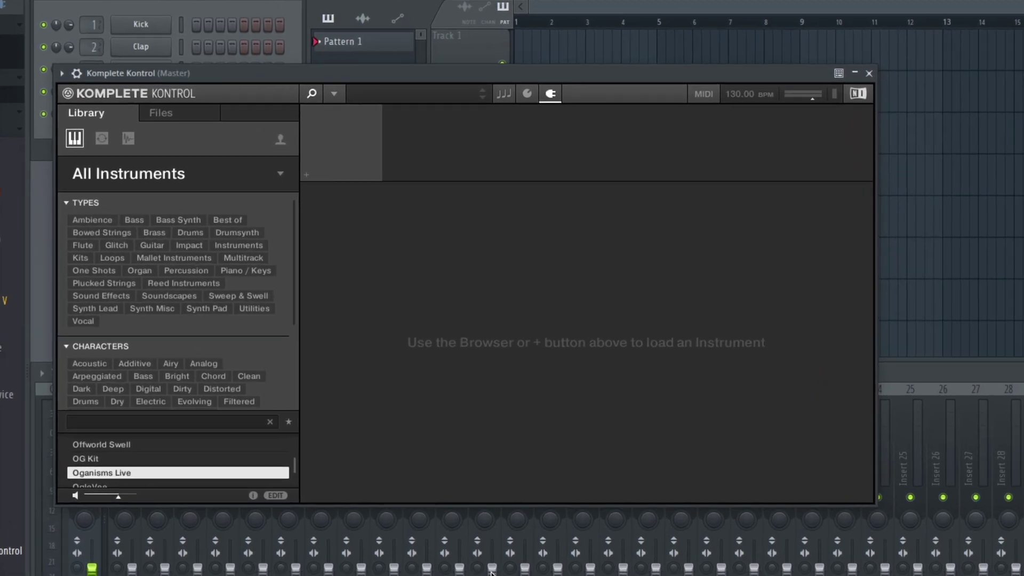
# - Filter the instrument library to Massive's Pure Drip bank
pyautogui.click(236, 176)
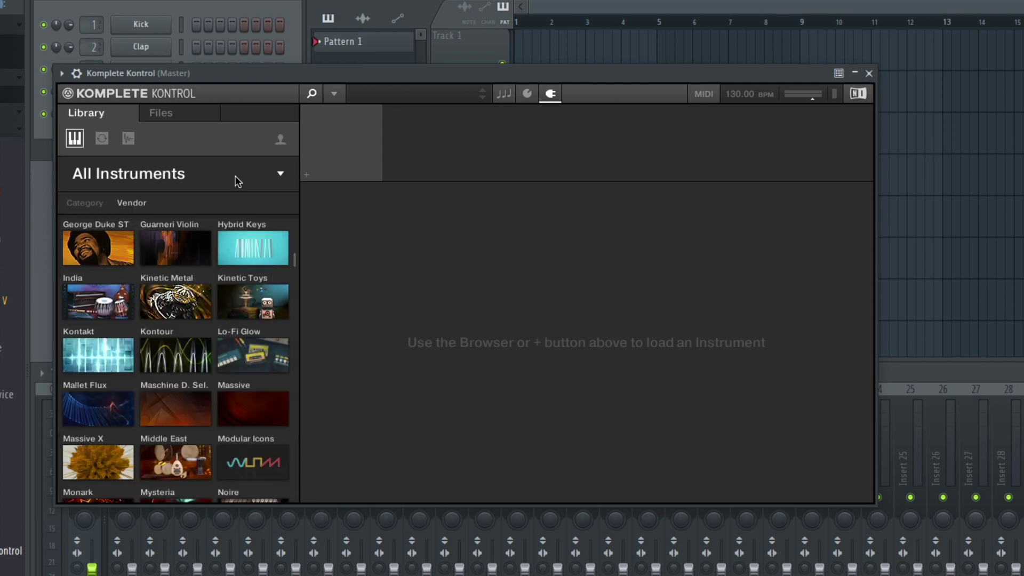
pyautogui.click(255, 417)
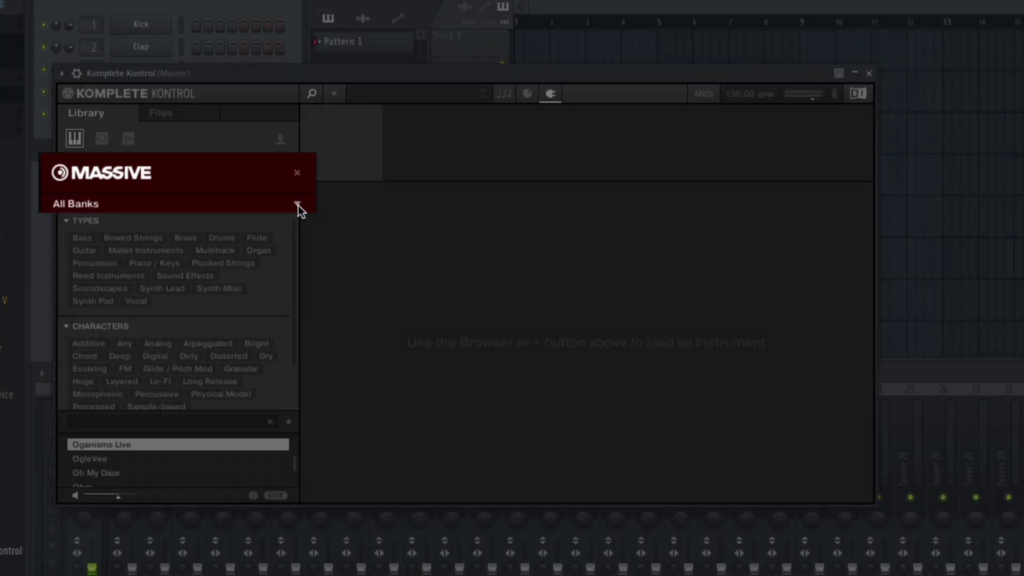
pyautogui.click(282, 202)
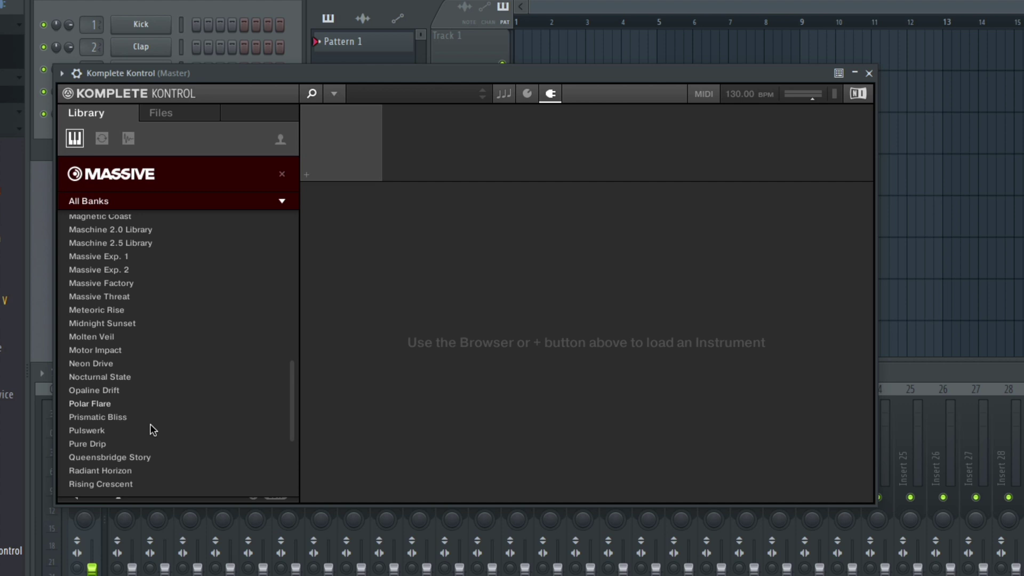
pyautogui.click(127, 443)
pyautogui.click(127, 443)
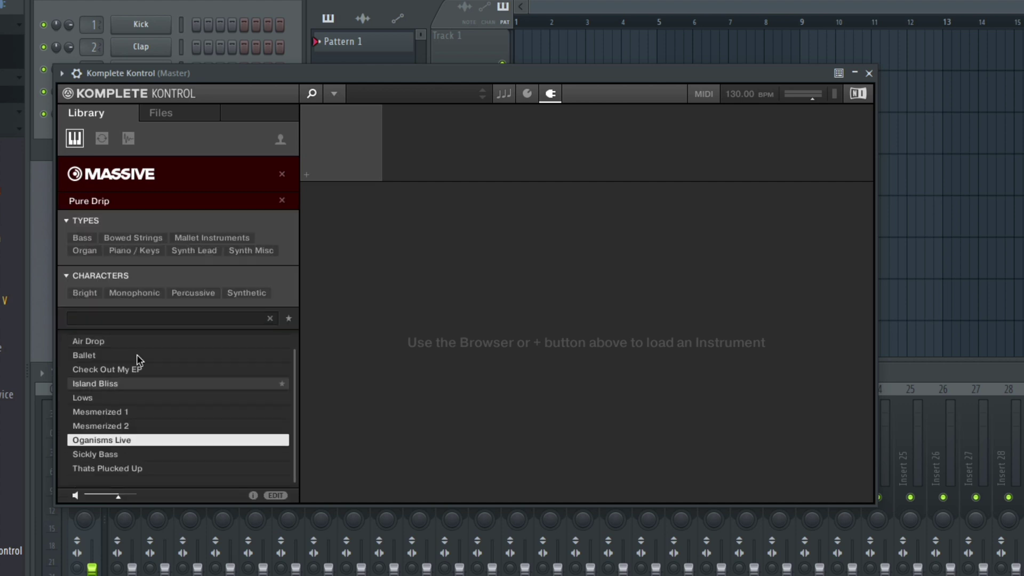
# - Browse Pure Drip presets by type: Piano / Keys, Organ, Synth Lead, Mallet Instruments, Bowed Strings
pyautogui.click(135, 250)
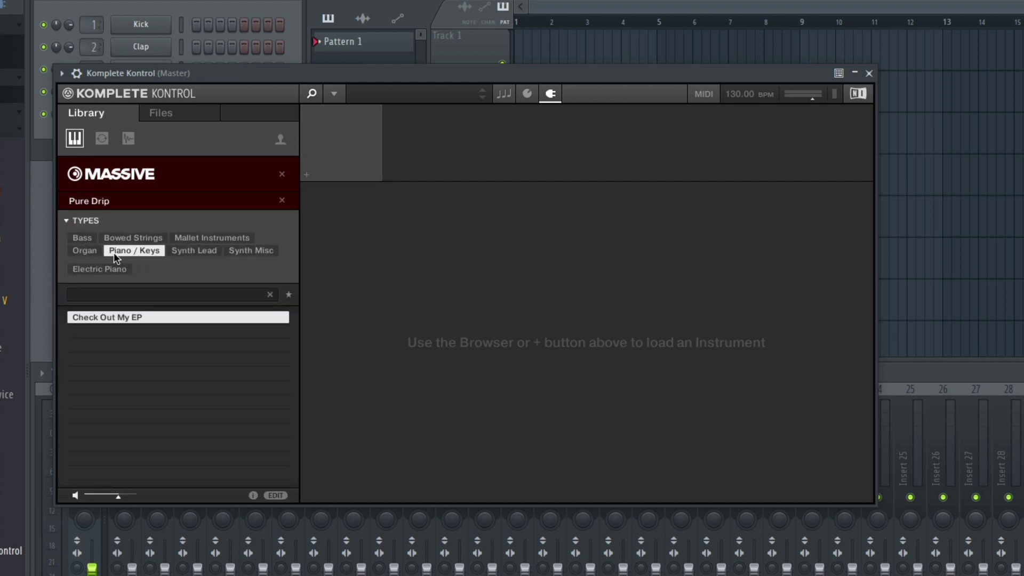
pyautogui.click(91, 254)
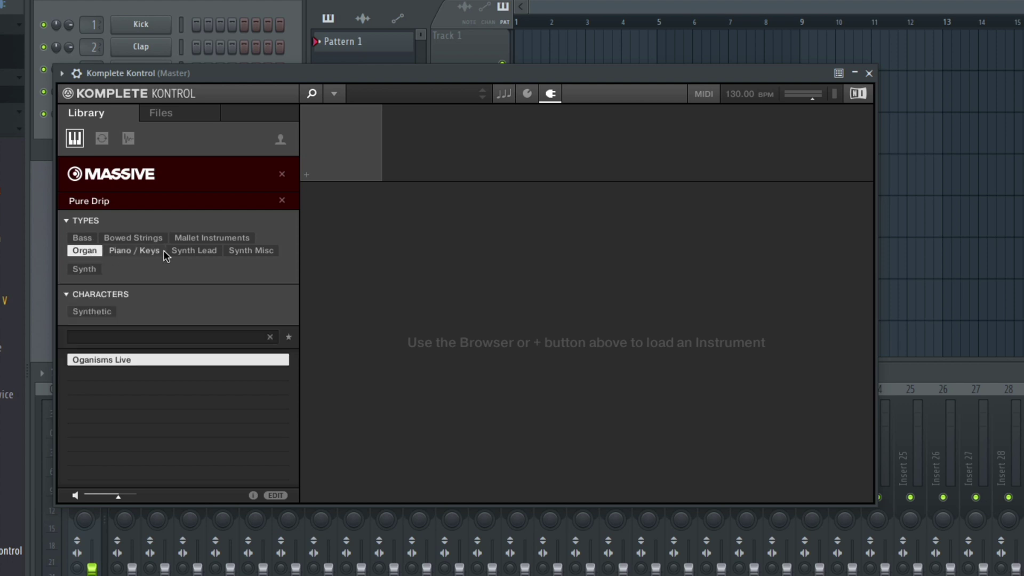
pyautogui.click(195, 250)
pyautogui.click(202, 241)
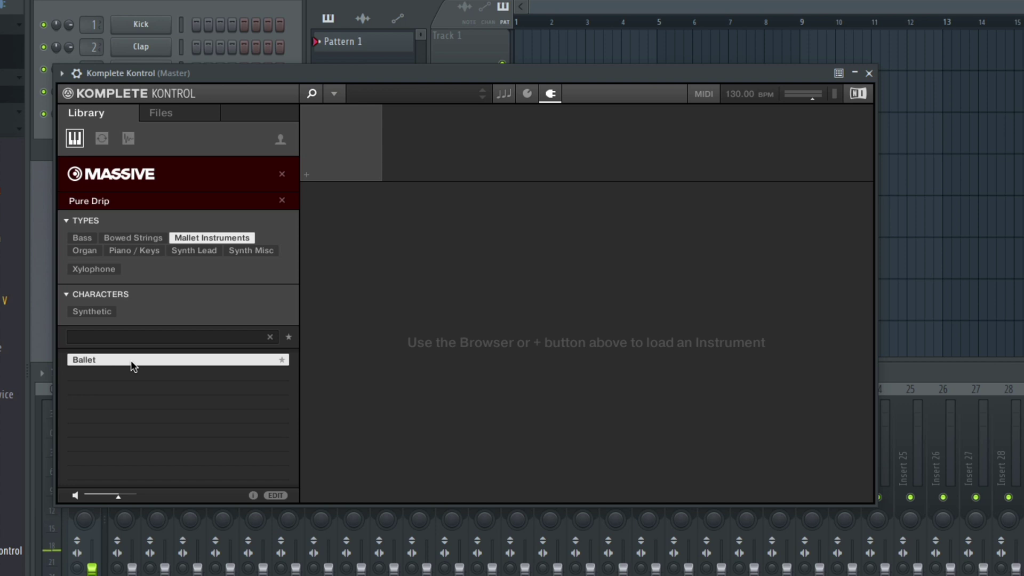
pyautogui.click(133, 238)
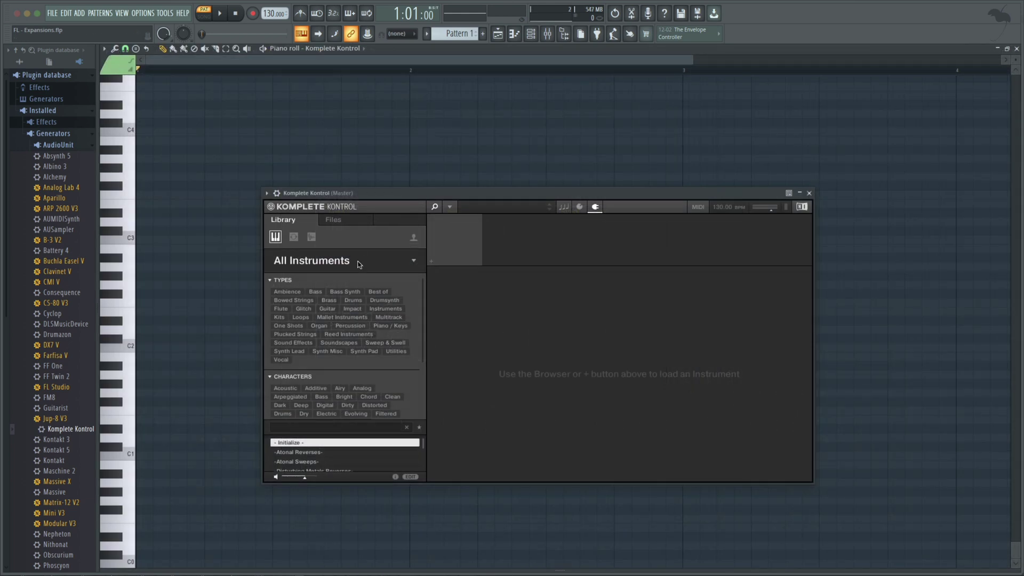
# - Filter the library to Battery's Pure Drip bank and select Bitmap Kit
pyautogui.click(357, 264)
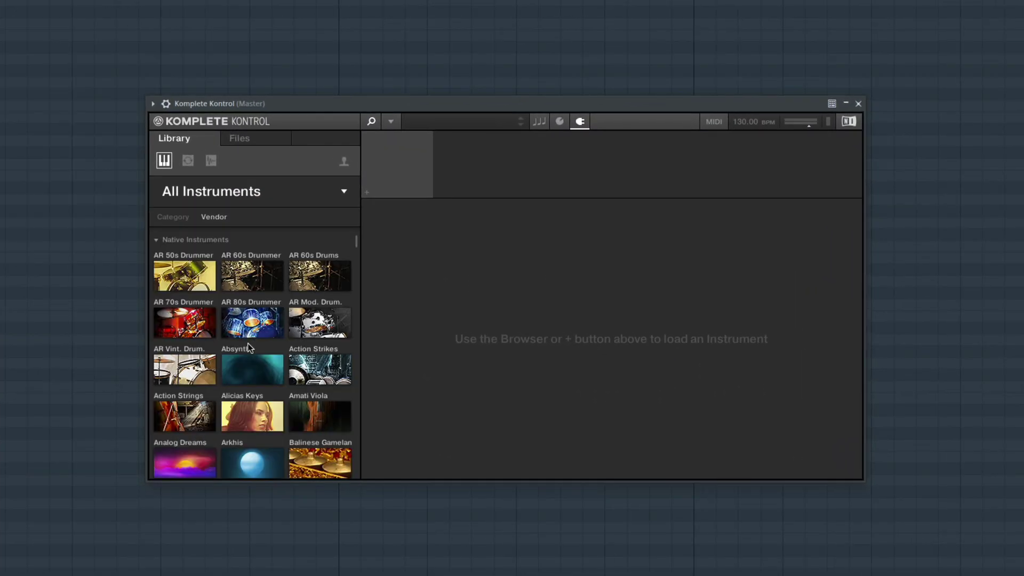
pyautogui.scroll(-3, 202, 393)
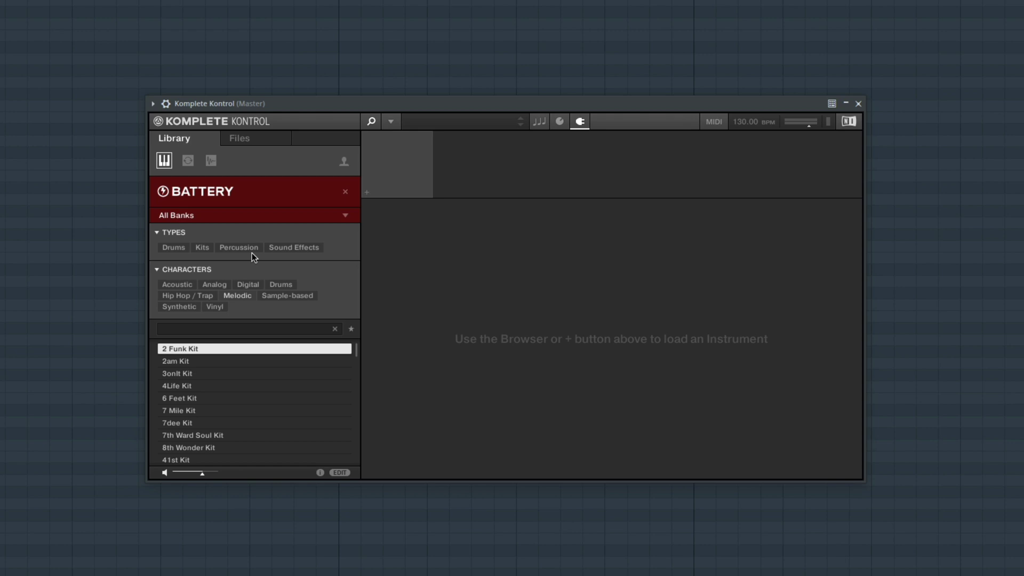
pyautogui.click(328, 218)
pyautogui.scroll(-15, 241, 414)
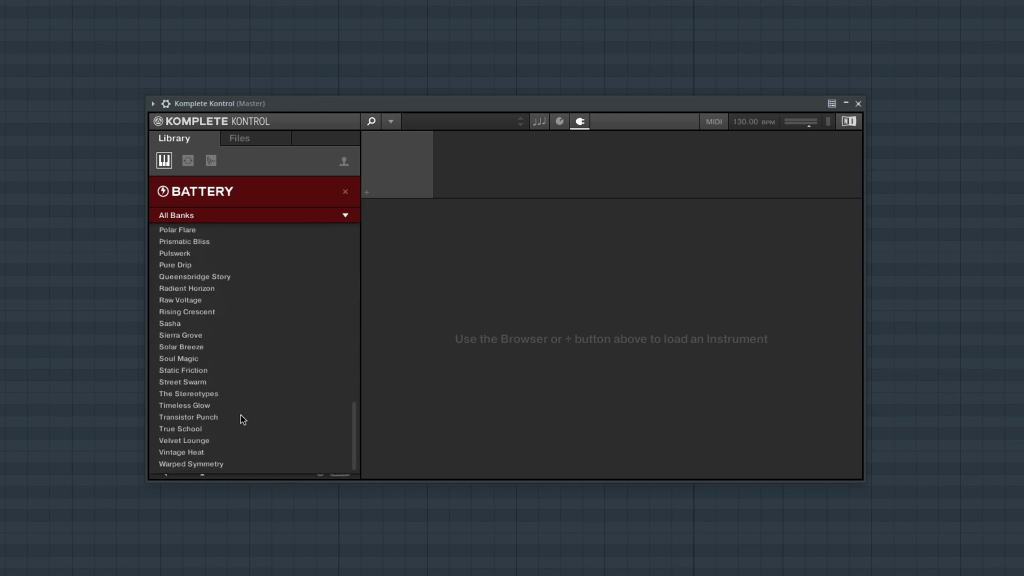
pyautogui.click(175, 265)
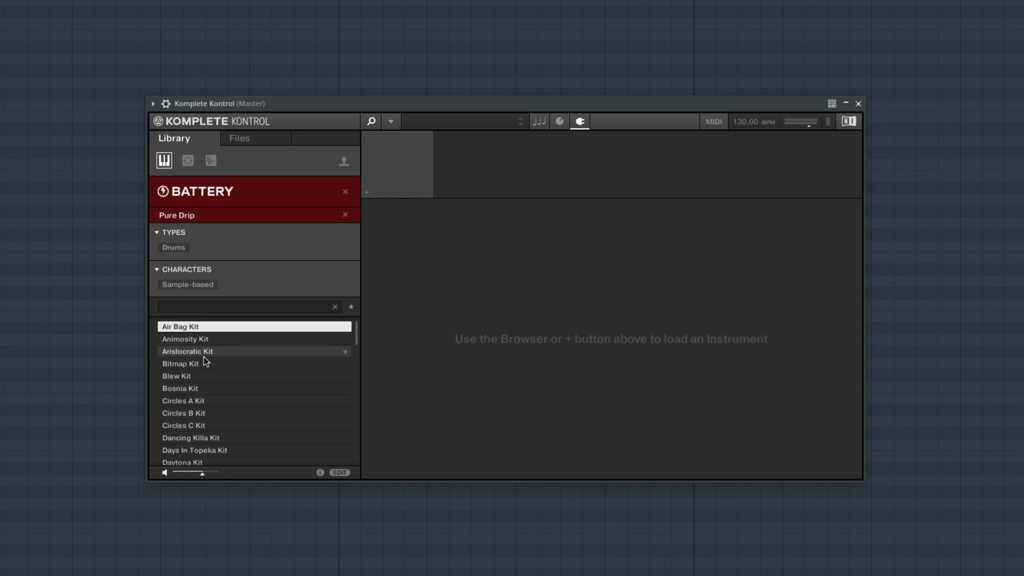
pyautogui.click(203, 364)
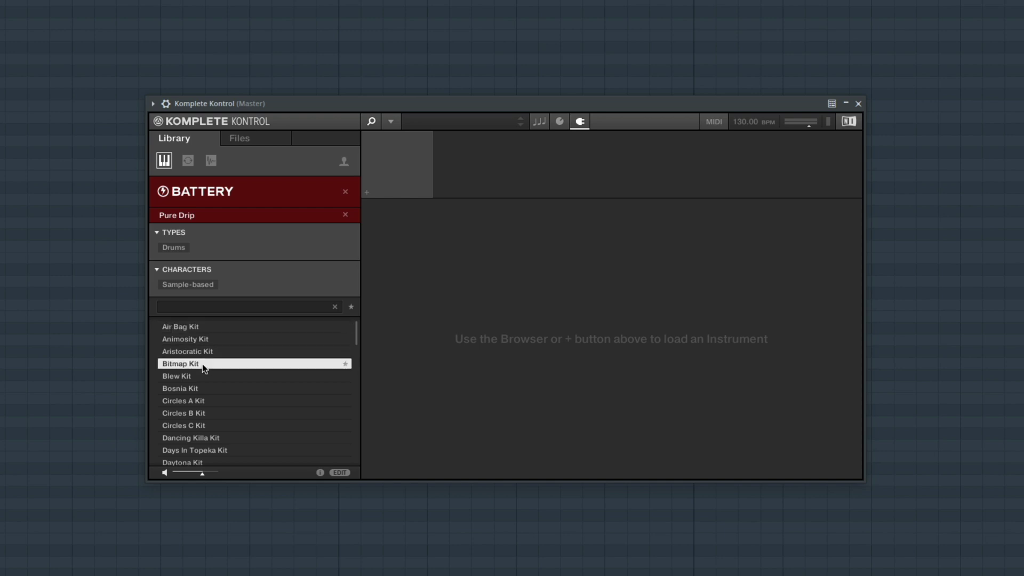
# - Load Blew Kit, draw a note run to bar 3 and long C#4 and A3 notes, then play it
pyautogui.click(206, 374)
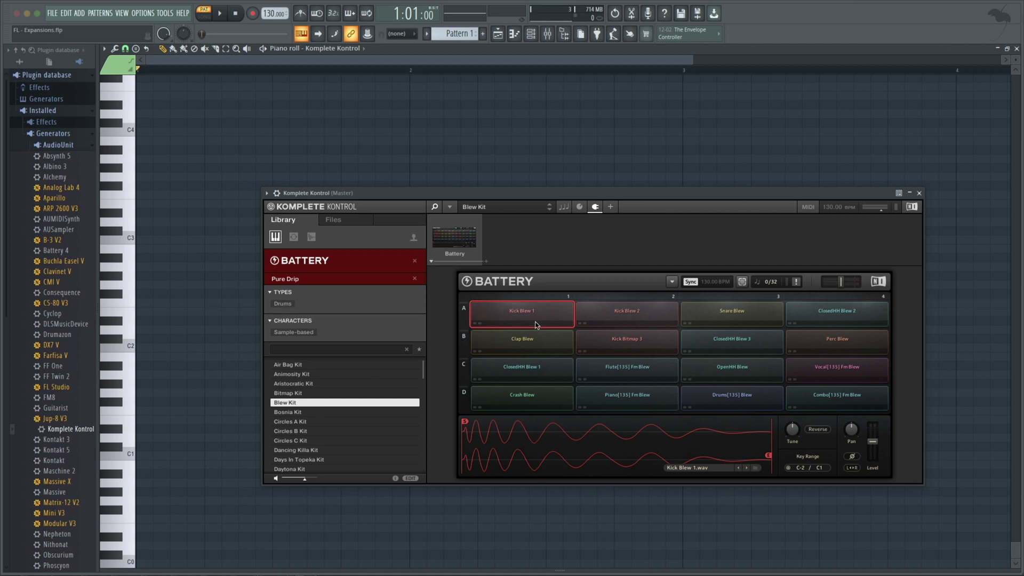
pyautogui.click(550, 324)
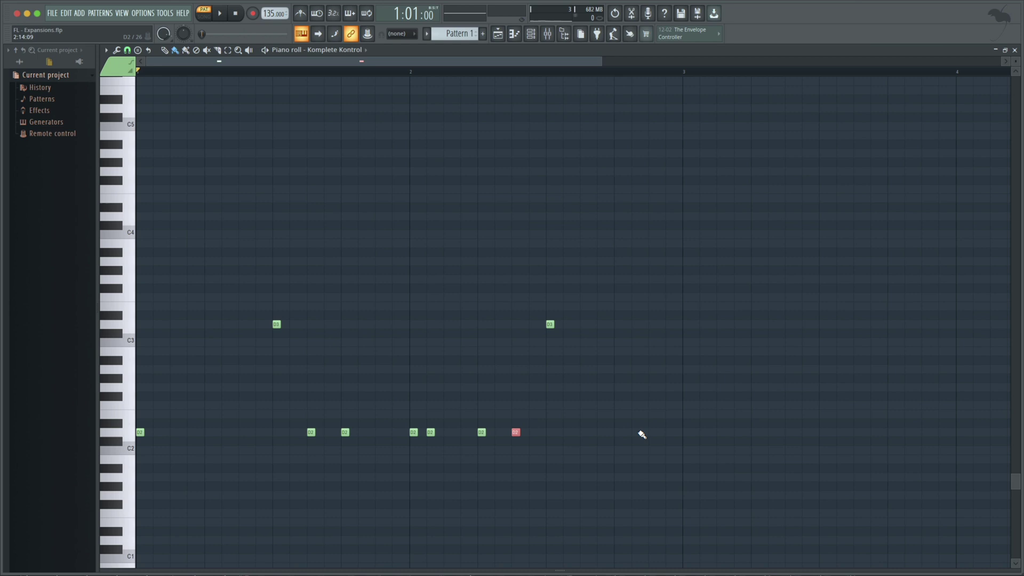
pyautogui.moveTo(142, 271)
pyautogui.mouseDown()
pyautogui.moveTo(668, 277)
pyautogui.moveTo(673, 288)
pyautogui.mouseUp()
pyautogui.click(140, 234)
pyautogui.moveTo(140, 225); pyautogui.dragTo(673, 225)
pyautogui.click(139, 251)
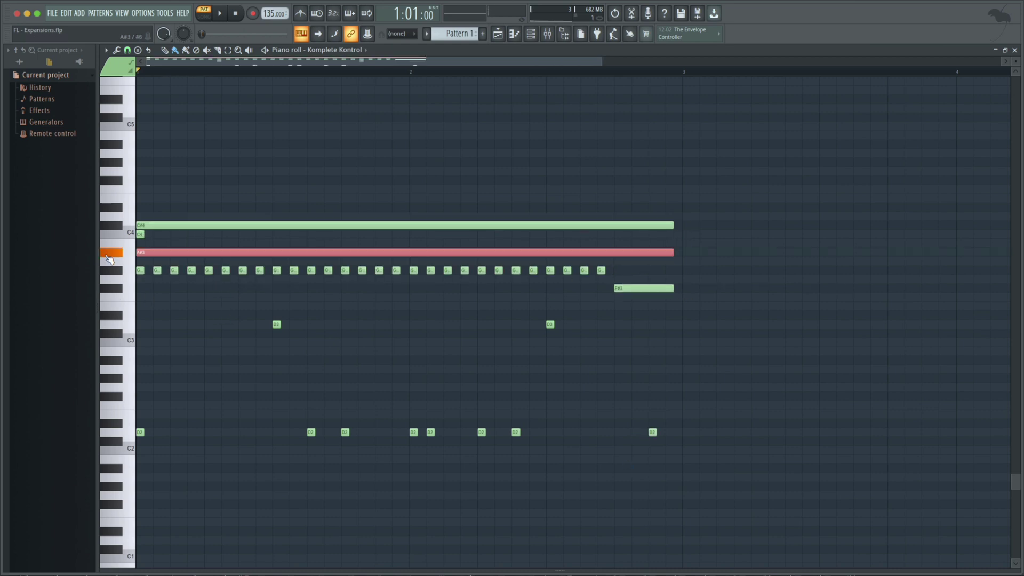
pyautogui.press('Down')
pyautogui.press('space')
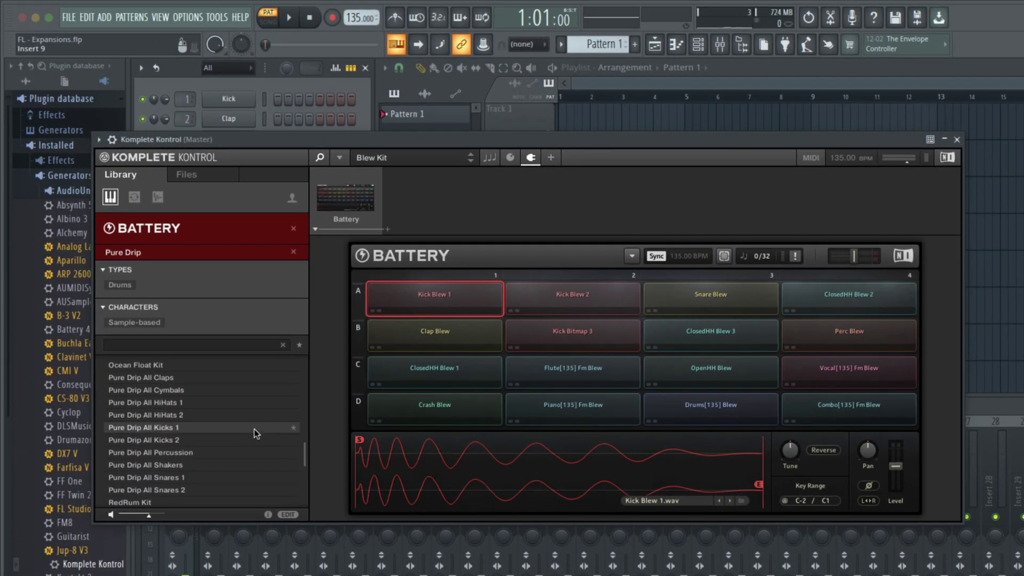
# - Load Pure Drip All Kicks 1 and audition kick pads A1, A3, A4, B5, B6, C7 and E7
pyautogui.click(254, 429)
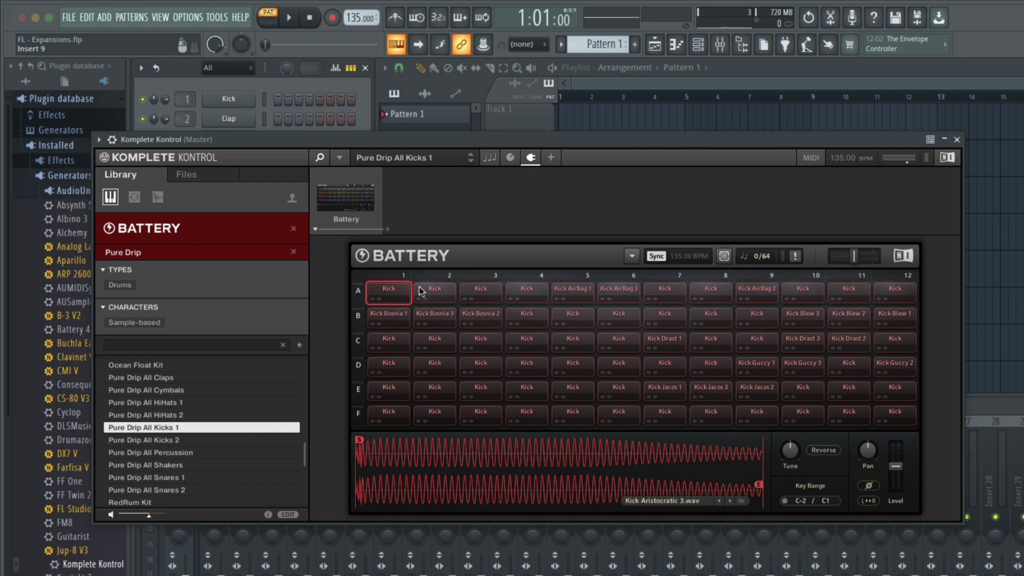
pyautogui.click(404, 295)
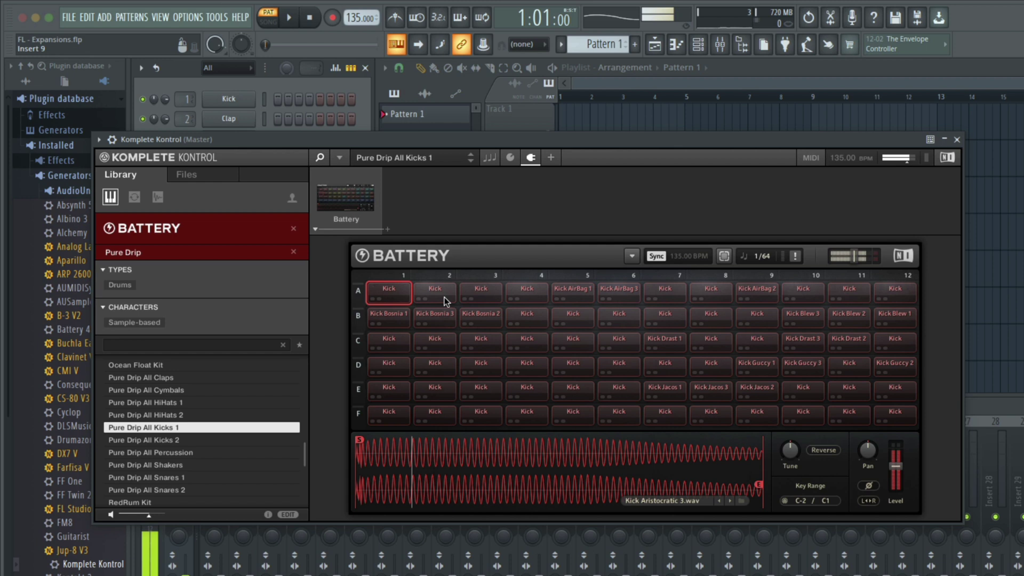
pyautogui.click(479, 296)
pyautogui.click(536, 293)
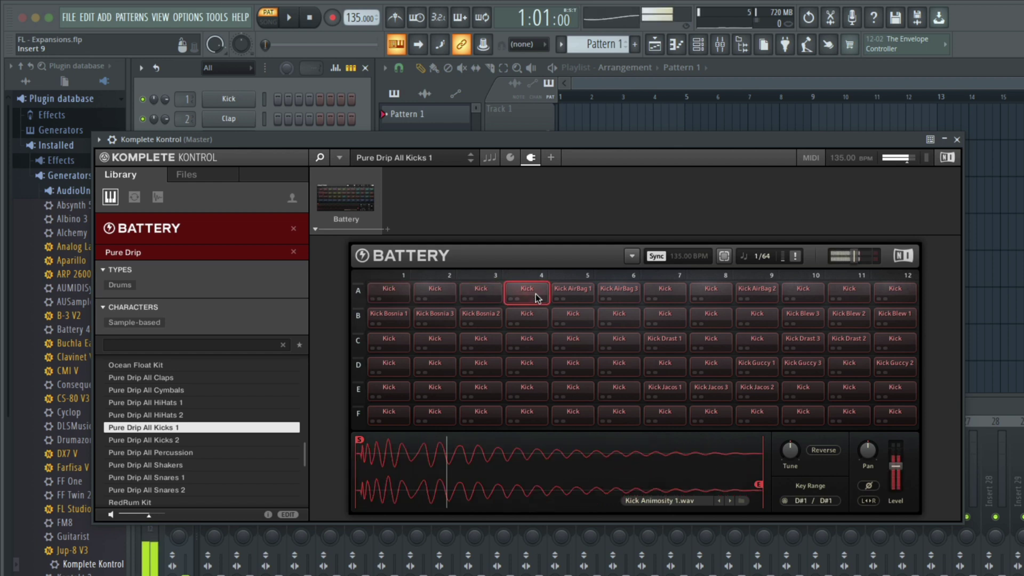
pyautogui.click(572, 318)
pyautogui.click(617, 317)
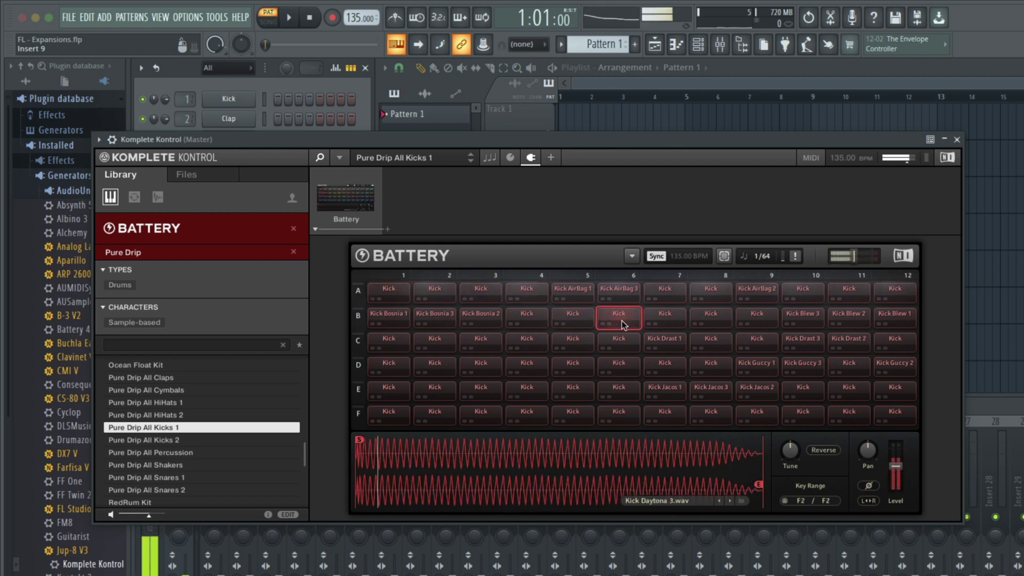
pyautogui.click(666, 346)
pyautogui.click(670, 391)
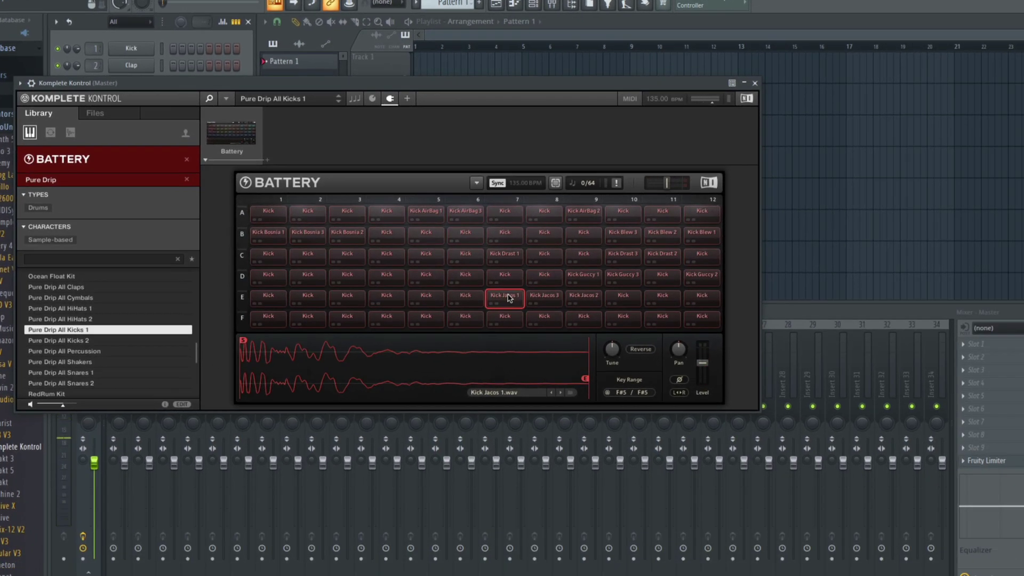
# - Replace Battery's current kit with a new empty kit
pyautogui.click(476, 186)
pyautogui.moveTo(482, 192)
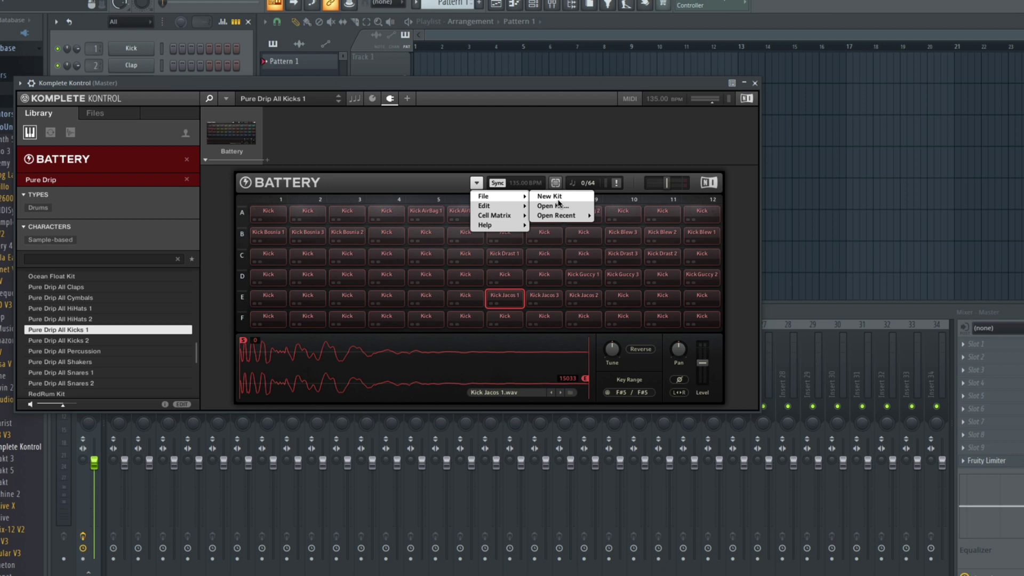
pyautogui.click(554, 194)
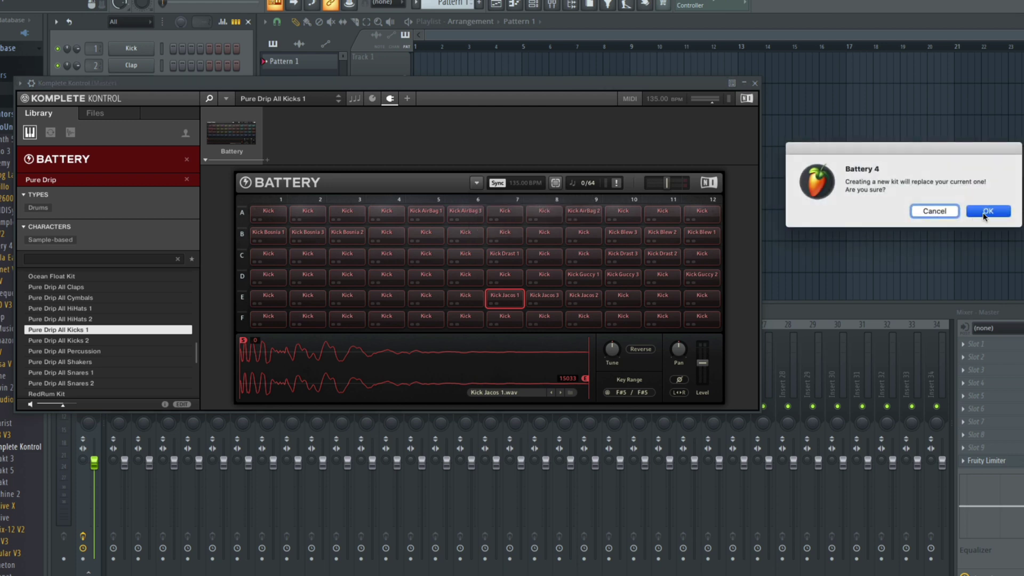
pyautogui.click(986, 211)
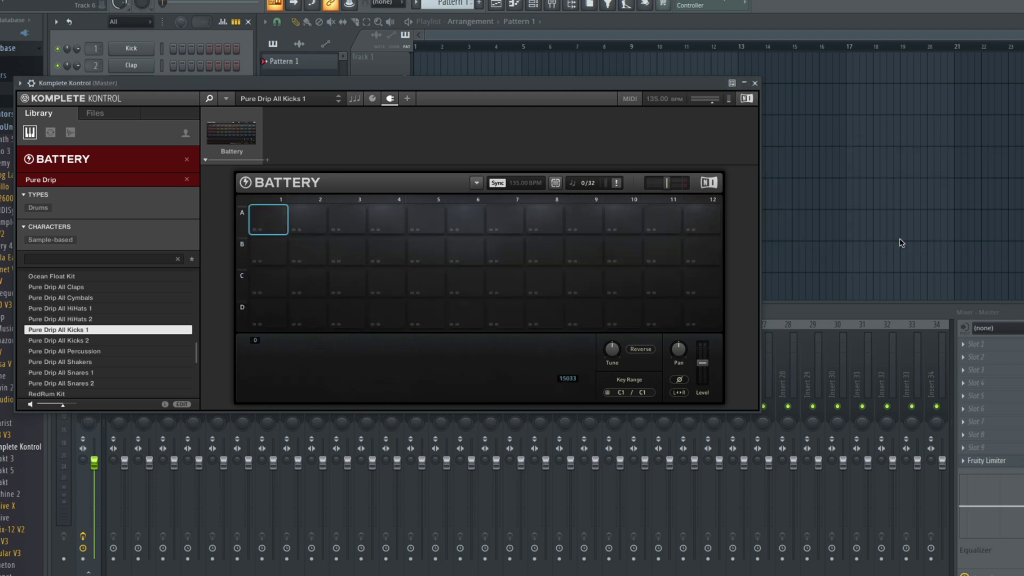
# - Filter the one-shot samples to Drums > Snare
pyautogui.click(69, 133)
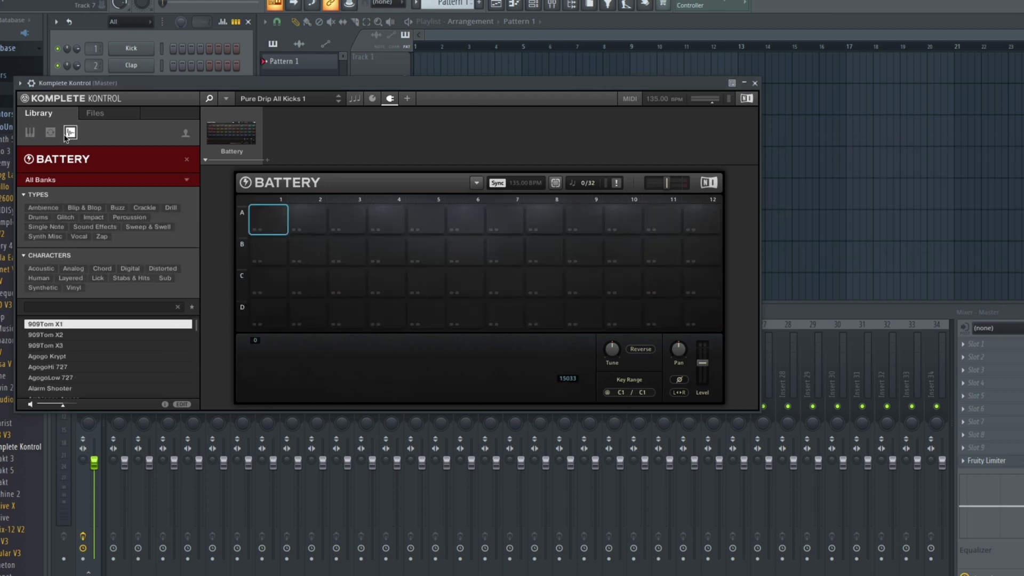
pyautogui.click(38, 217)
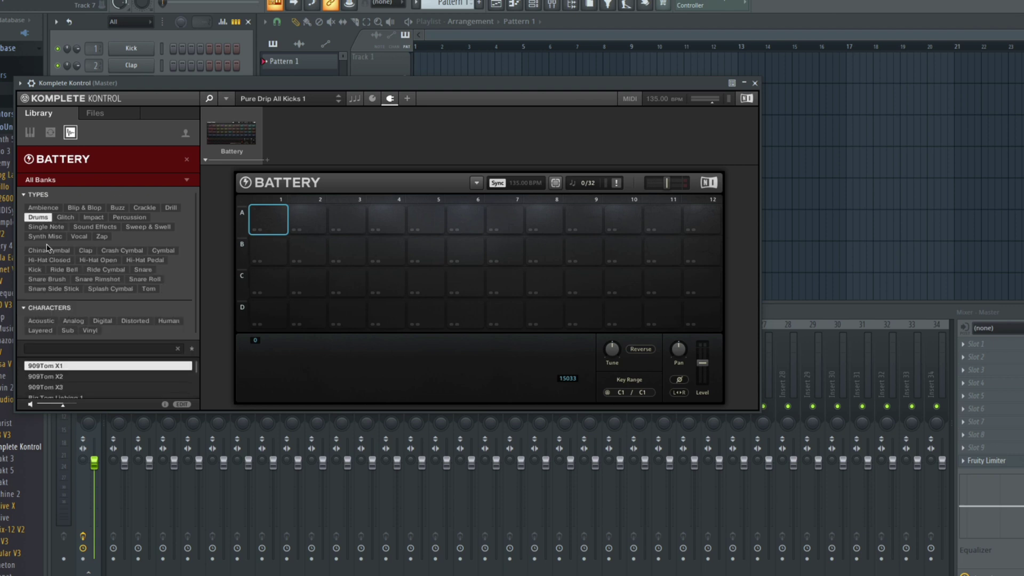
pyautogui.click(148, 272)
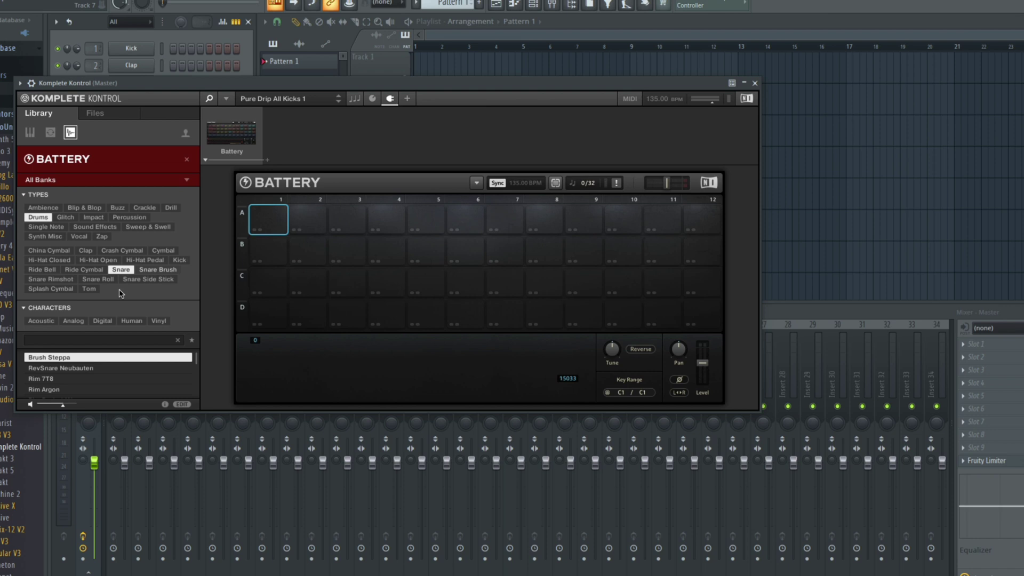
pyautogui.click(23, 195)
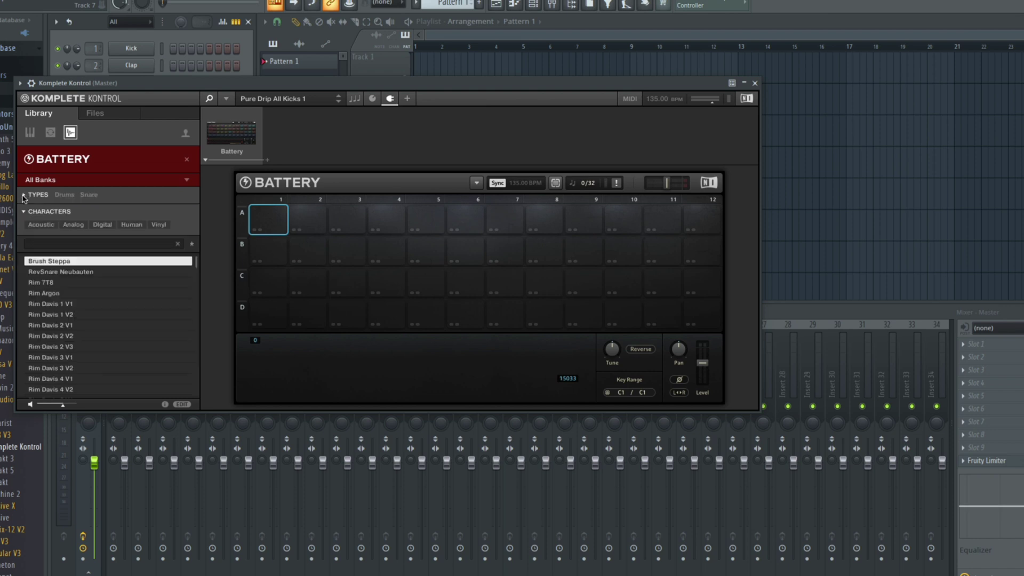
pyautogui.scroll(-10, 106, 320)
# - Place Snare Elektro 6 V20, Garage 3 V14, Neuron 6 and RepThat 2 in cells A1–A4 and audition them
pyautogui.click(106, 300)
pyautogui.click(109, 326)
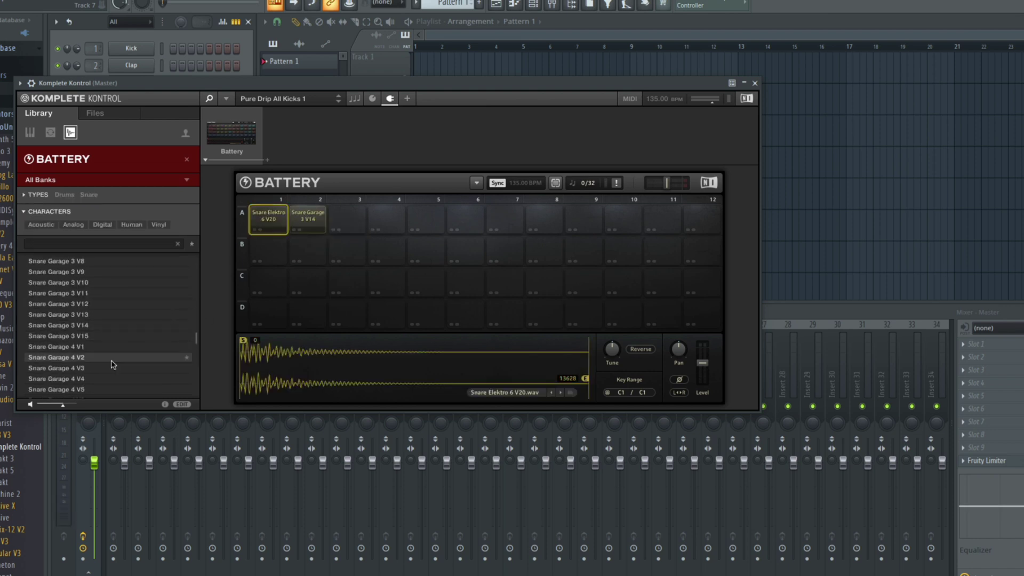
pyautogui.scroll(-10, 112, 364)
pyautogui.moveTo(112, 357); pyautogui.dragTo(347, 222)
pyautogui.moveTo(107, 336); pyautogui.dragTo(386, 220)
pyautogui.click(268, 220)
pyautogui.click(305, 224)
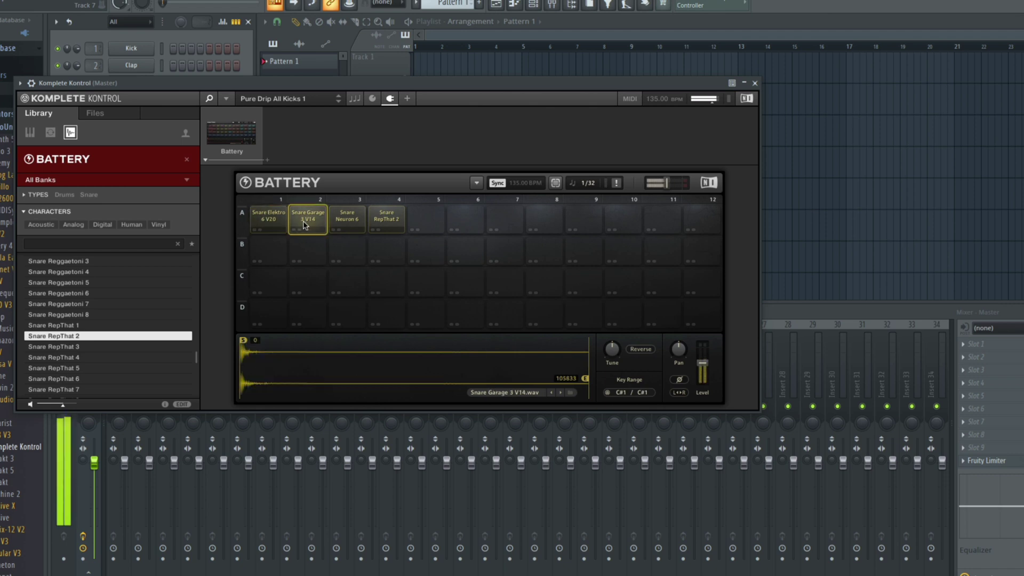
pyautogui.click(347, 218)
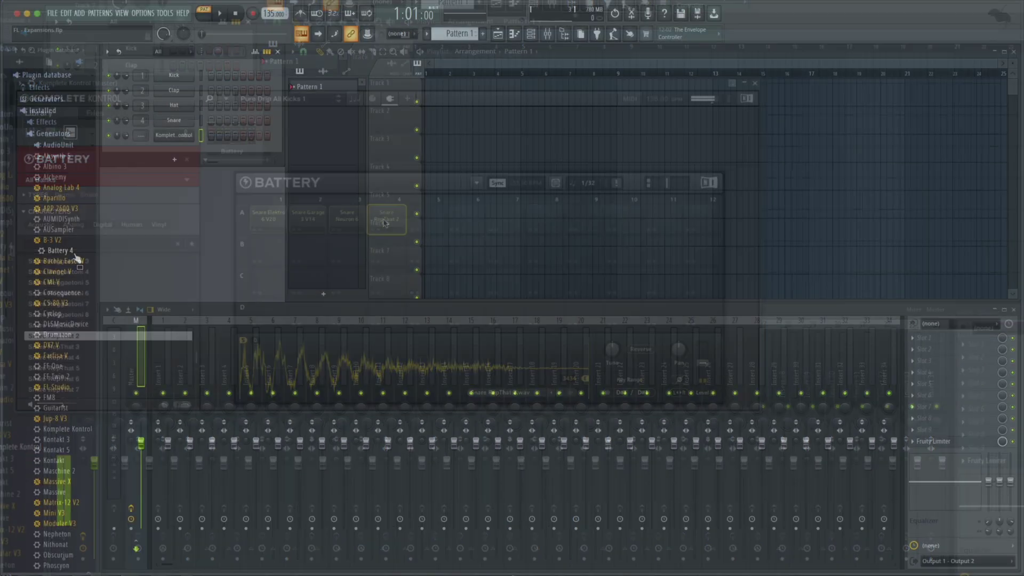
# - Add Battery 4 as a new channel and load Burn Kit found by searching 'anima ascent'
pyautogui.moveTo(58, 250); pyautogui.dragTo(175, 147)
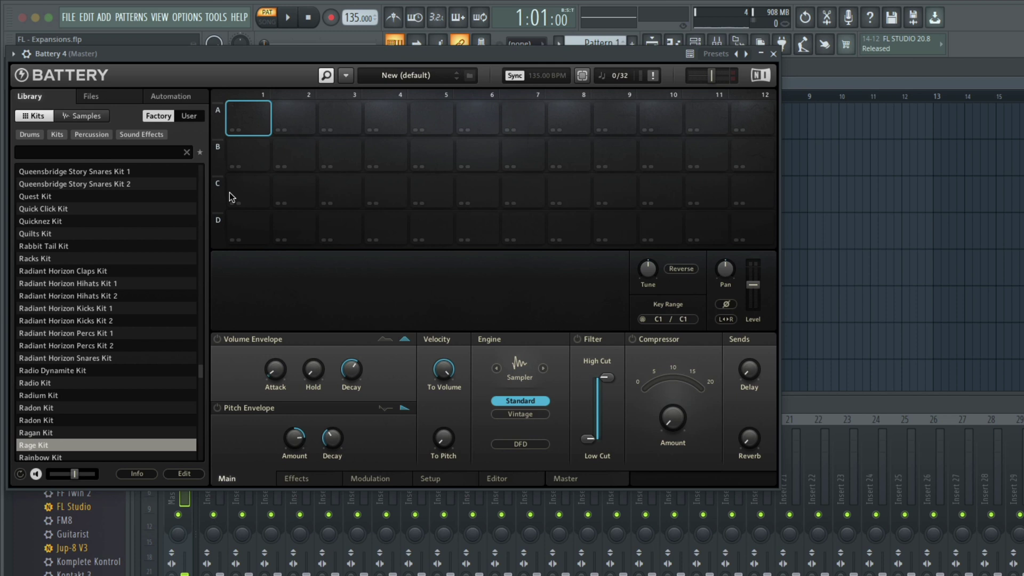
pyautogui.click(135, 155)
pyautogui.write('anima ascent')
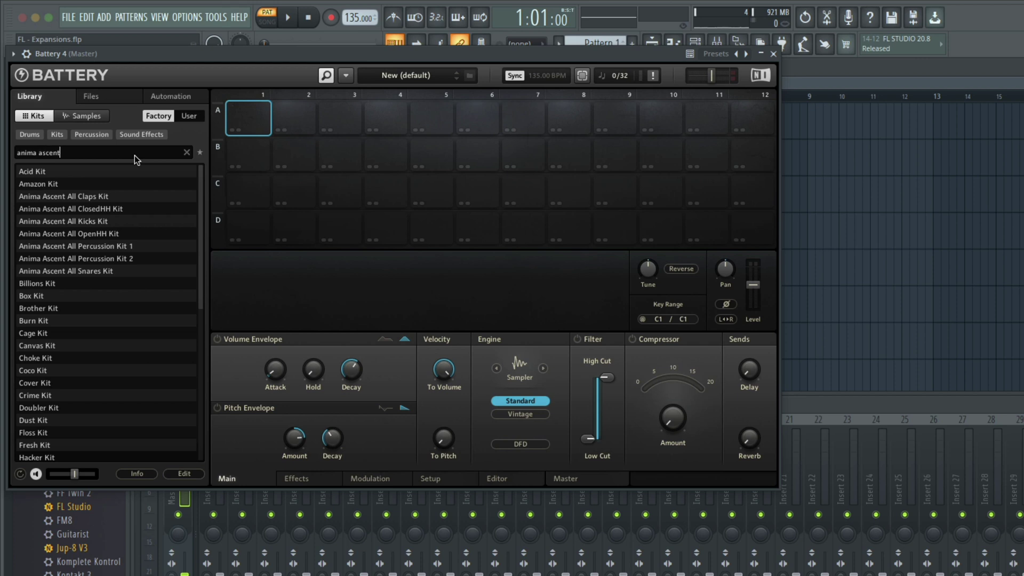
pyautogui.click(86, 320)
pyautogui.doubleClick(85, 324)
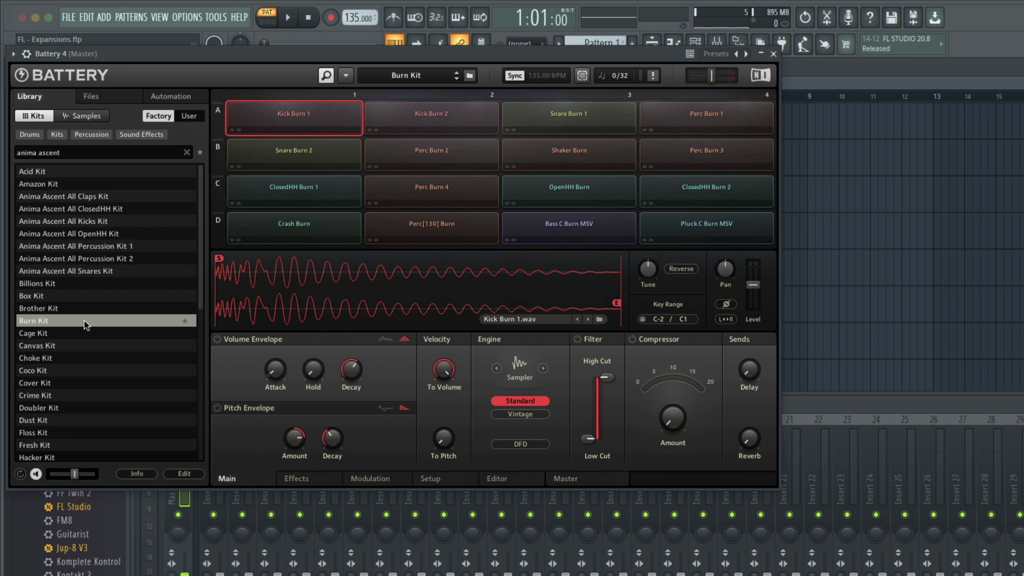
# - Audition the Perc Burn 4, Perc[130] Burn and Bass C Burn MSV pads
pyautogui.click(430, 188)
pyautogui.click(424, 228)
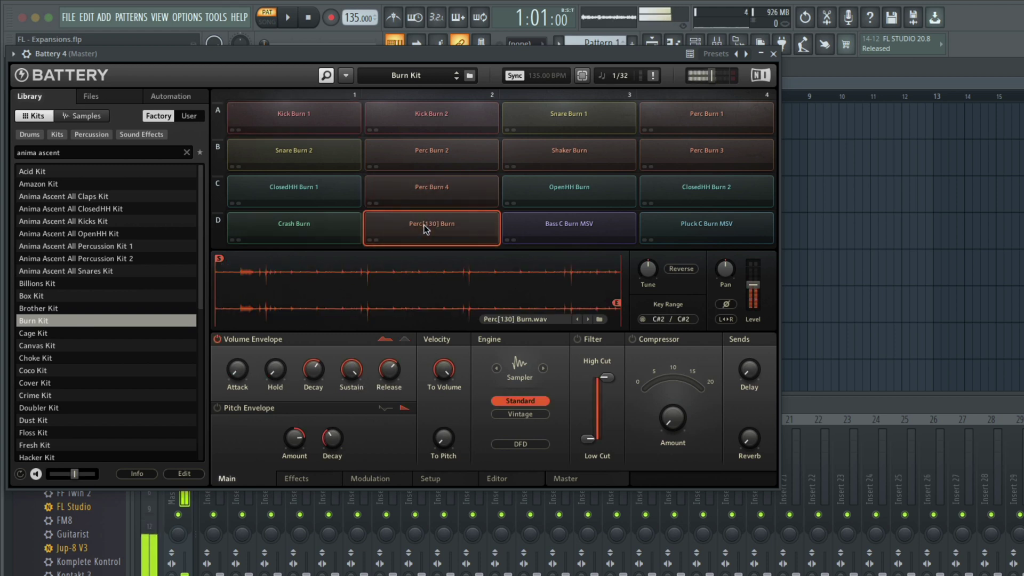
pyautogui.click(549, 226)
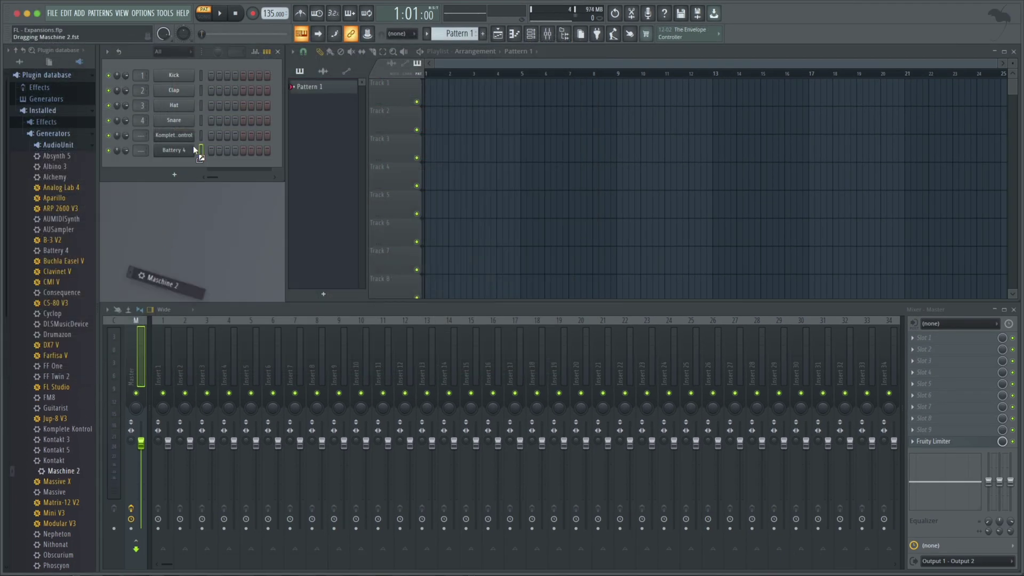
# - Add Maschine 2 as a new channel and load Anima Ascent's Dust Kit into group A1
pyautogui.moveTo(193, 145); pyautogui.dragTo(181, 168)
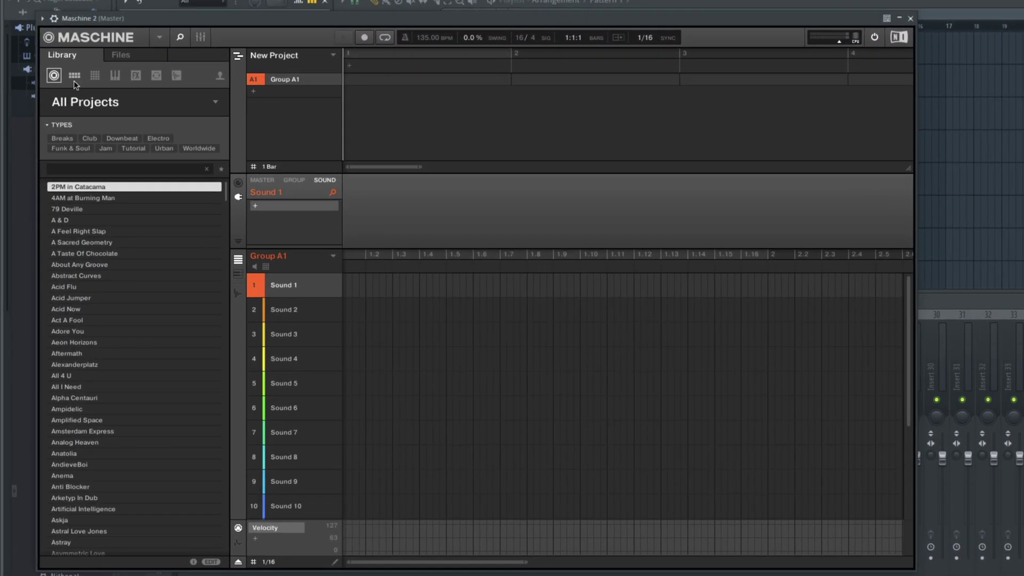
pyautogui.click(74, 76)
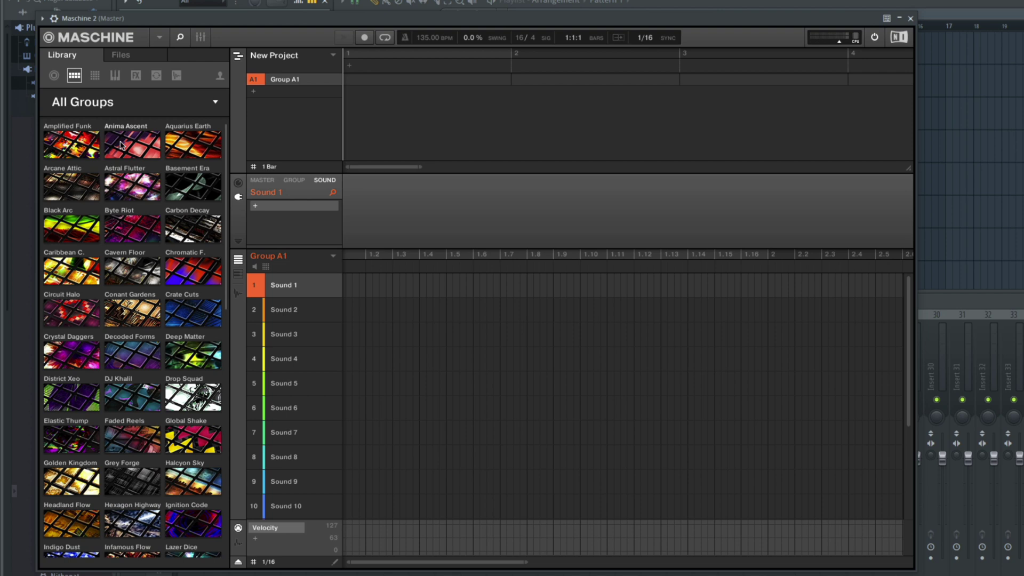
pyautogui.click(120, 144)
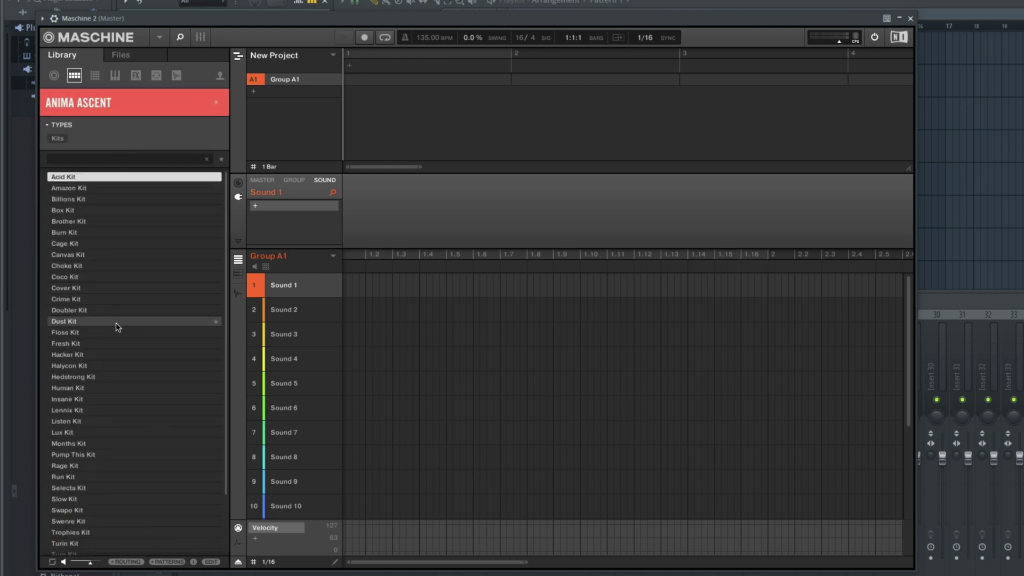
pyautogui.click(116, 321)
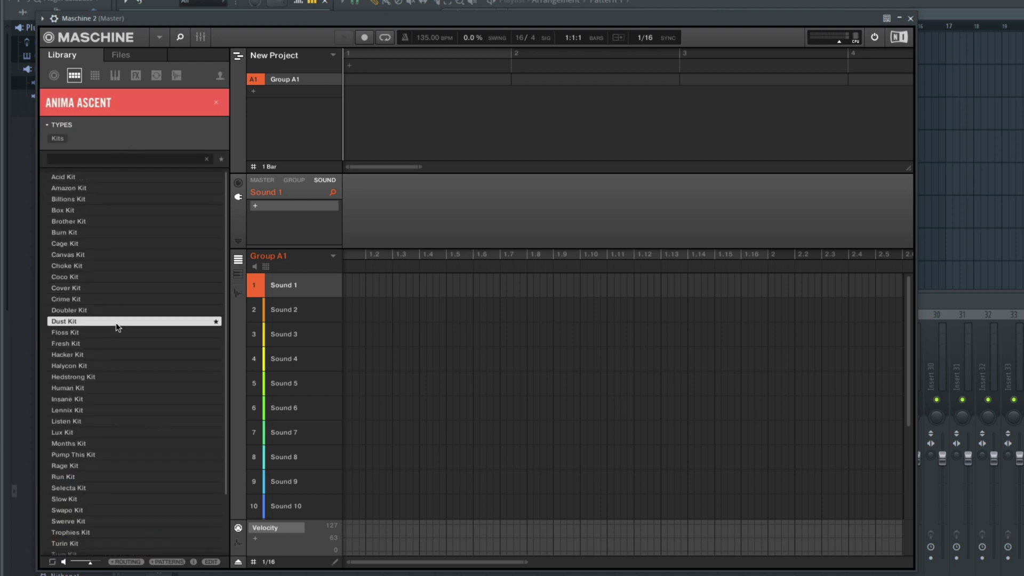
pyautogui.click(346, 279)
# - Enter four step notes into the Dust Kit pattern
pyautogui.click(358, 292)
pyautogui.click(372, 279)
pyautogui.click(386, 278)
pyautogui.click(353, 304)
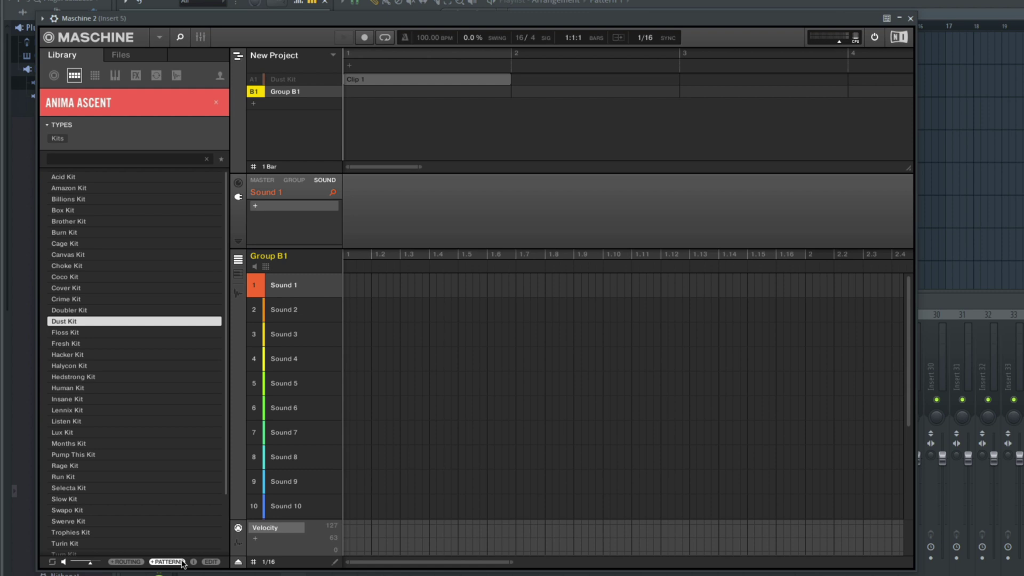
# - Load Floss Kit into group B1 and try patterns 2-160, 3-150 and 4-110 Bpm, ending on 2-160 Bpm
pyautogui.click(153, 336)
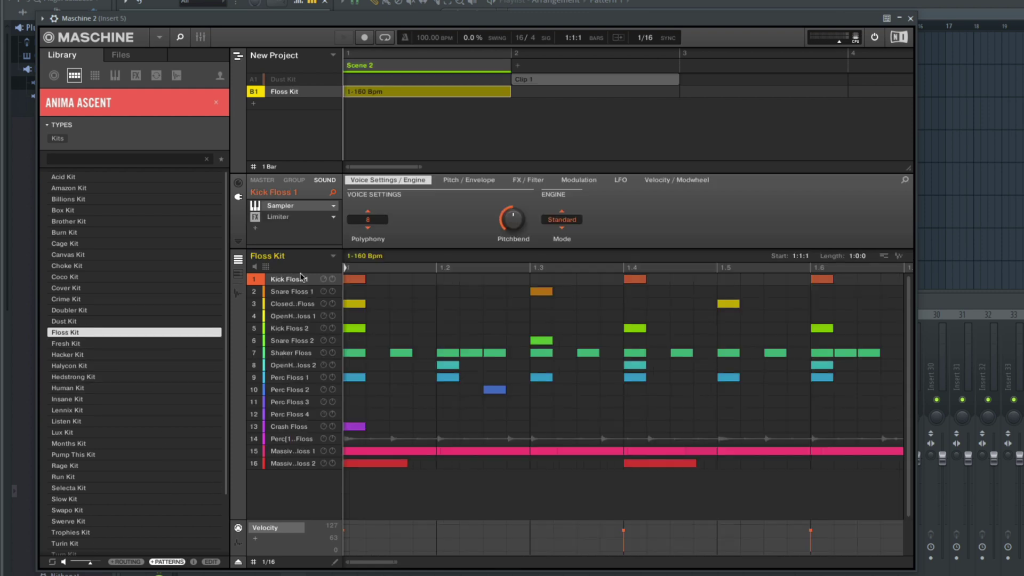
pyautogui.click(333, 257)
pyautogui.click(377, 292)
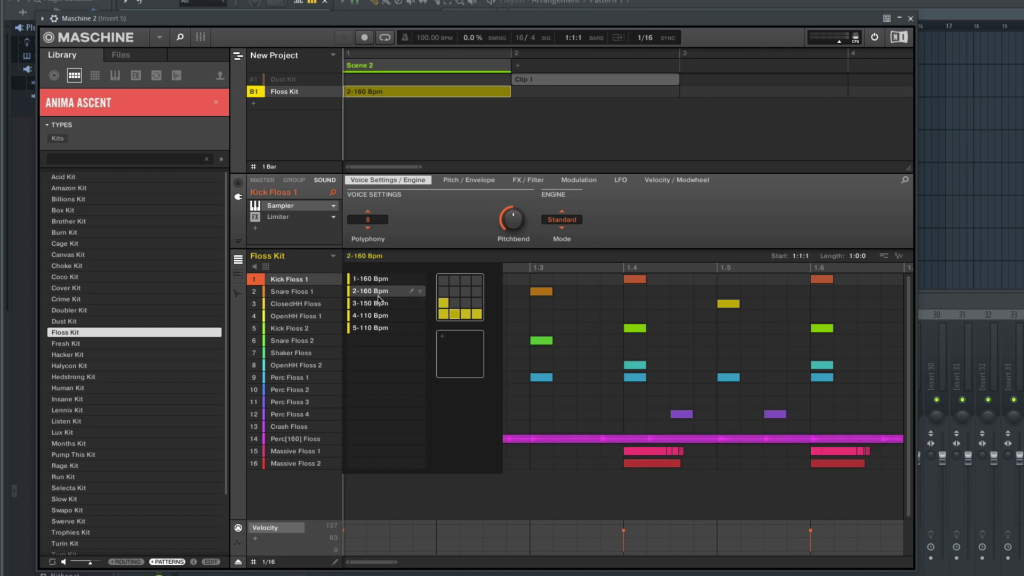
pyautogui.click(382, 304)
pyautogui.click(386, 320)
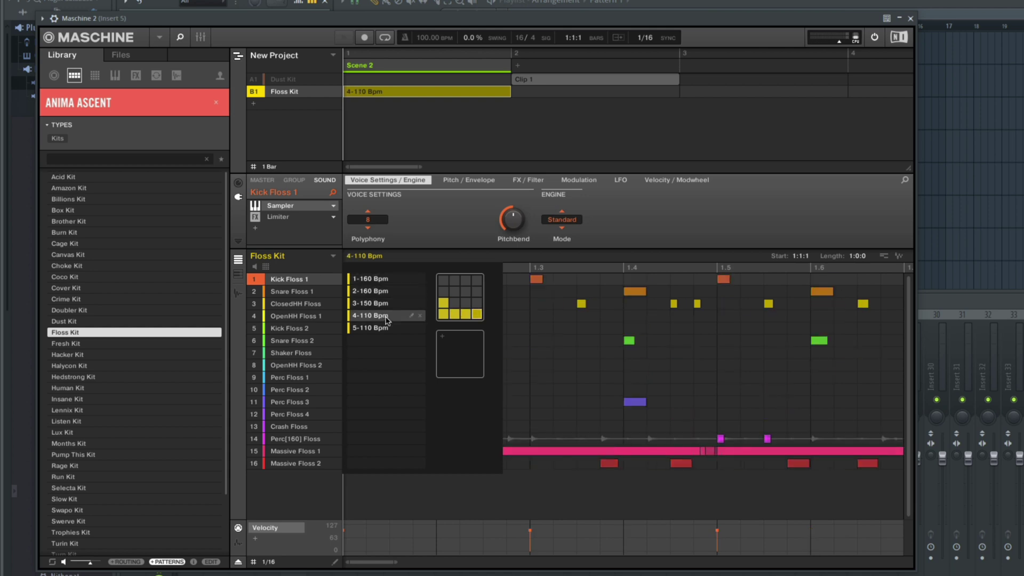
pyautogui.click(386, 303)
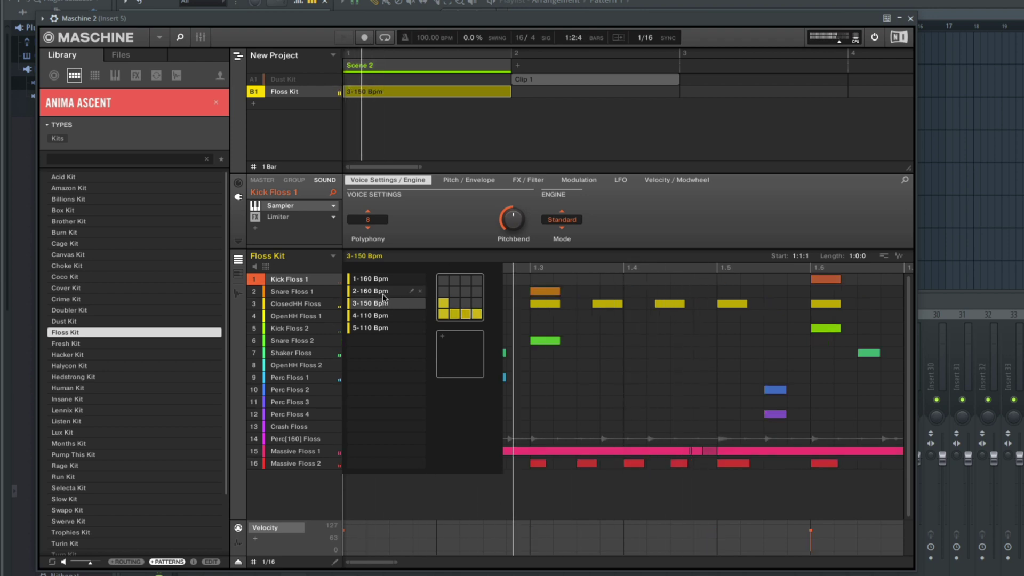
pyautogui.click(383, 297)
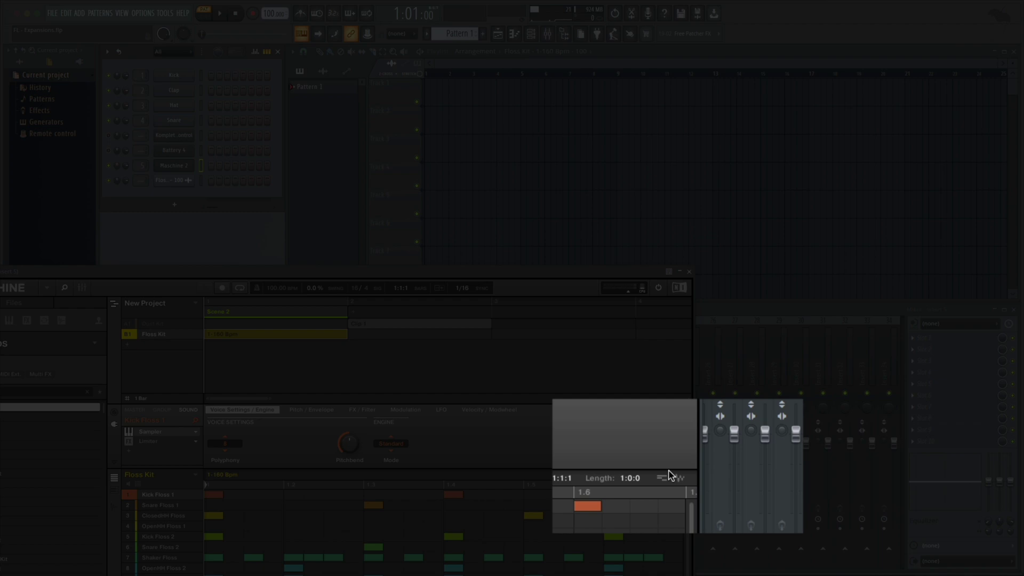
# - Render the Floss Kit 1-160 Bpm pattern as audio onto Track 5 and add a second copy after it
pyautogui.moveTo(681, 479); pyautogui.dragTo(427, 213)
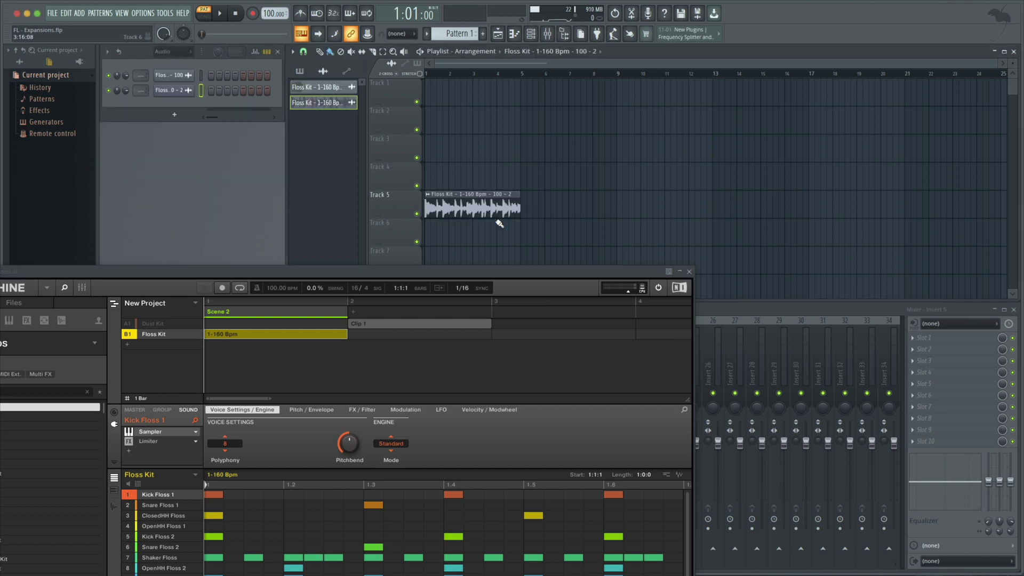
pyautogui.click(527, 207)
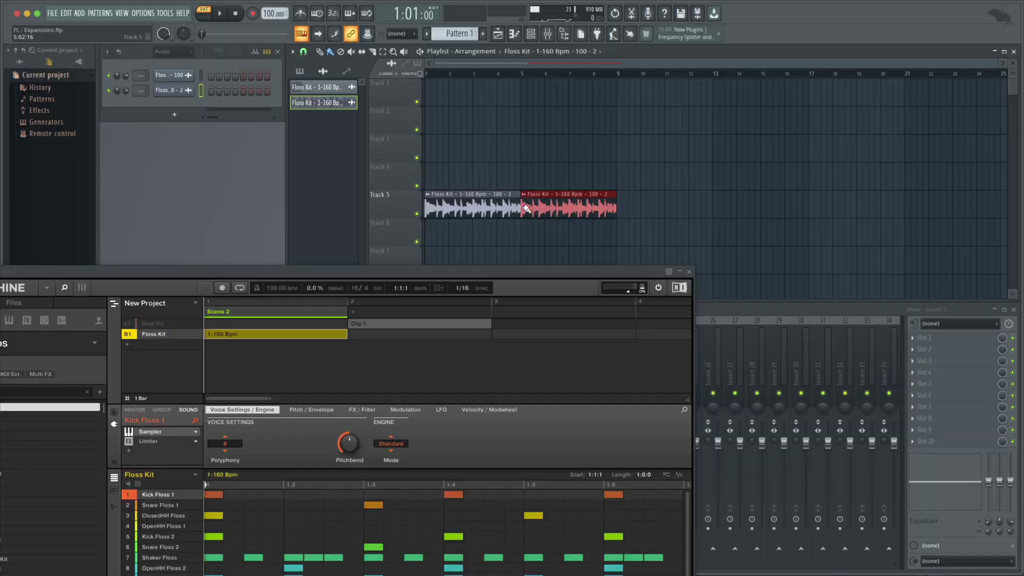